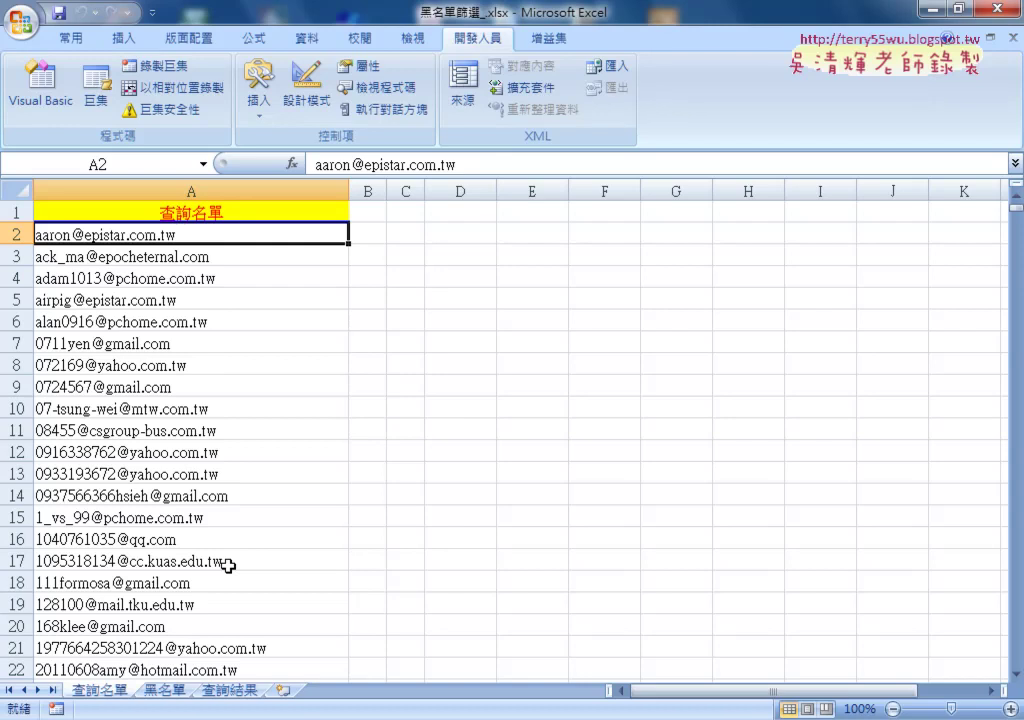
- Look over the 黑名單 blacklist sheet, then select cell B2 on the 查詢名單 sheet
click(168, 692)
click(113, 695)
click(155, 692)
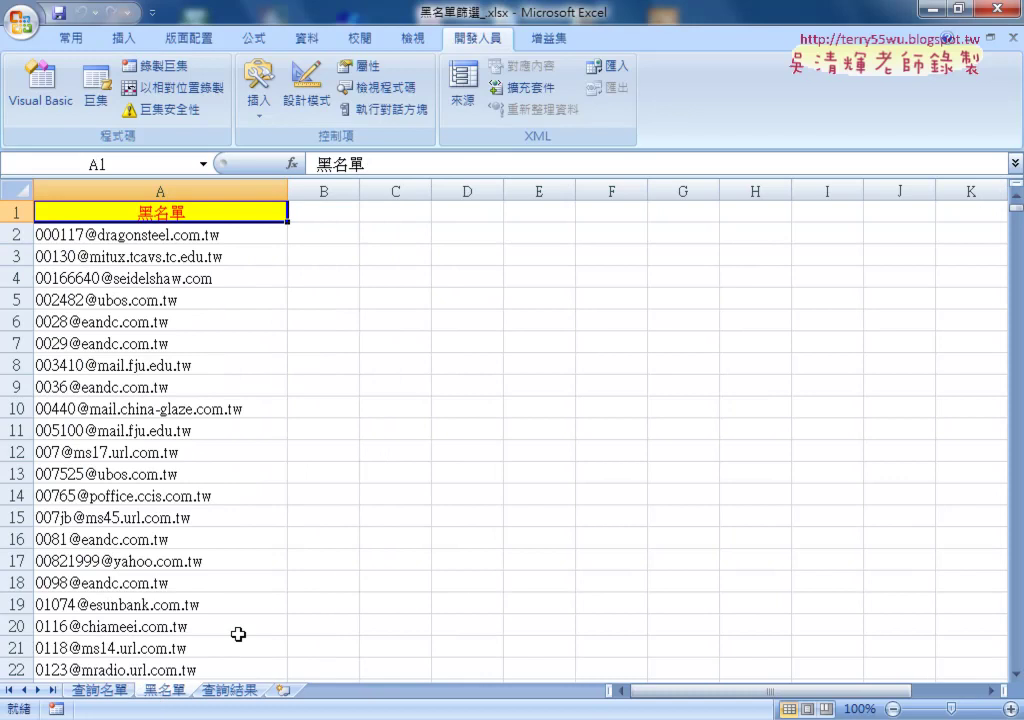
click(321, 233)
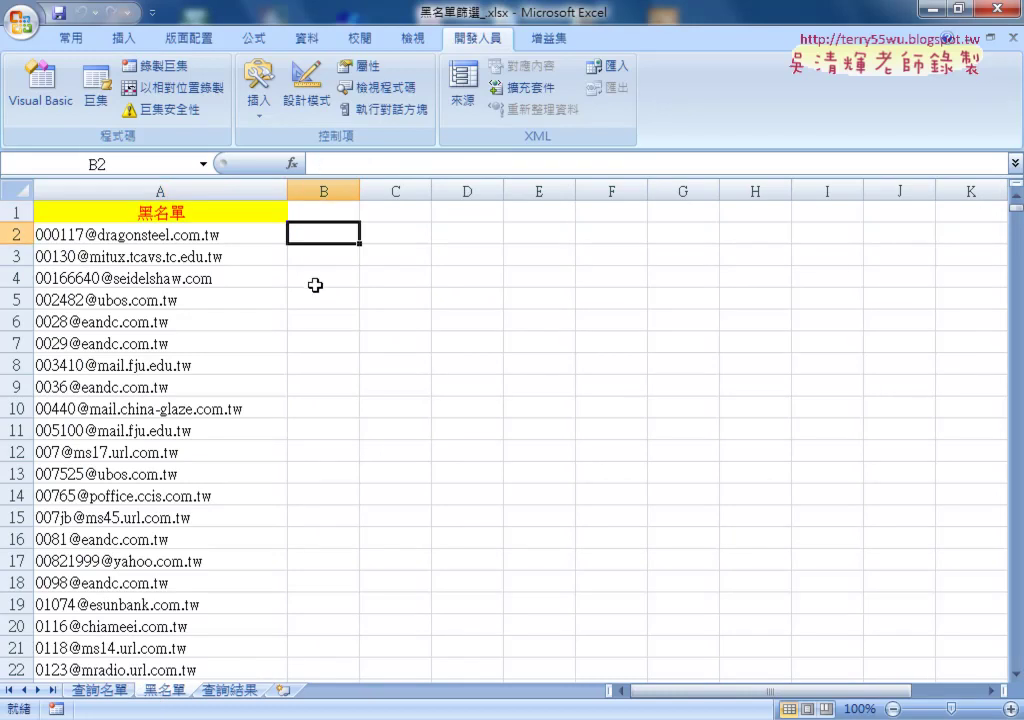
key(ctrl+Page_Up)
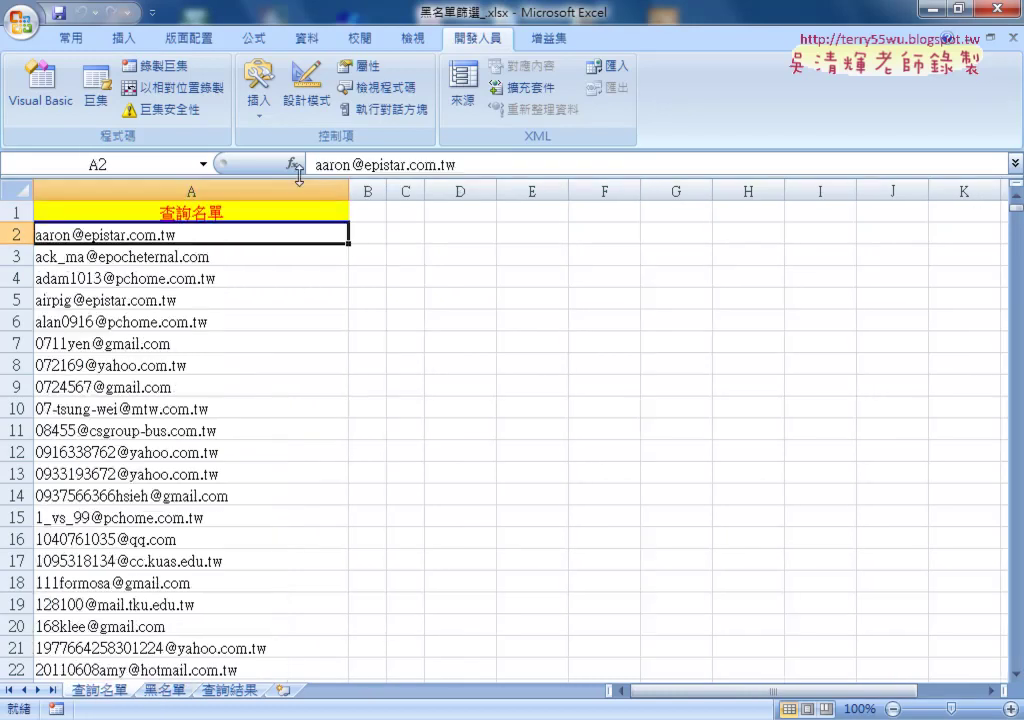
click(372, 231)
- Insert COUNTIF from the 統計 category into B2 to open its arguments
click(292, 163)
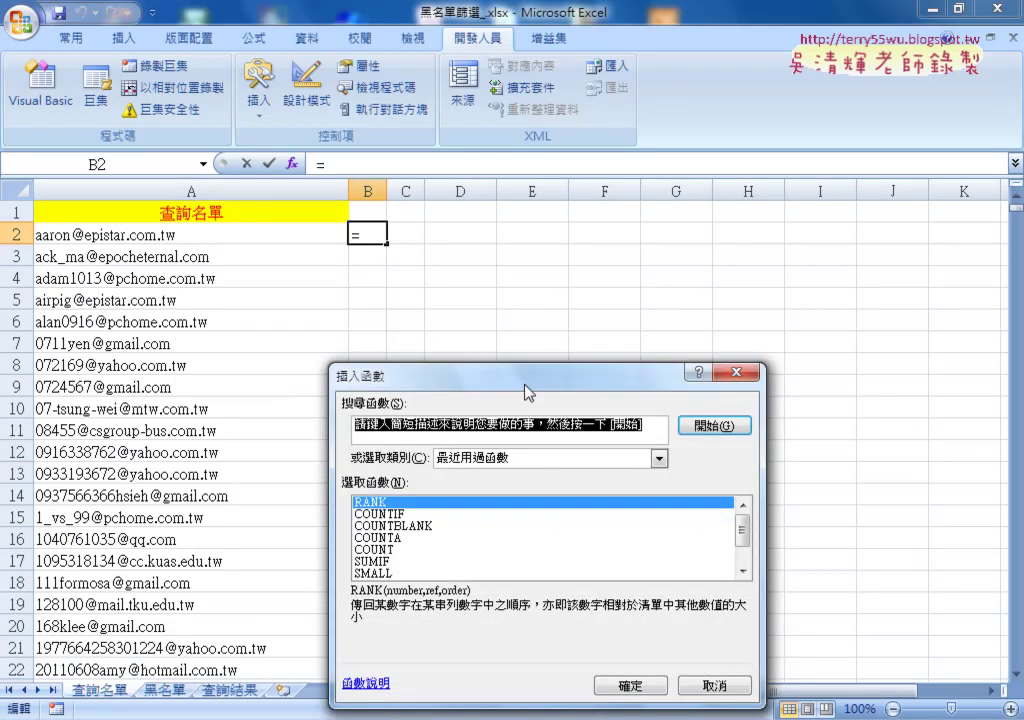
drag(526, 372, 539, 165)
click(533, 243)
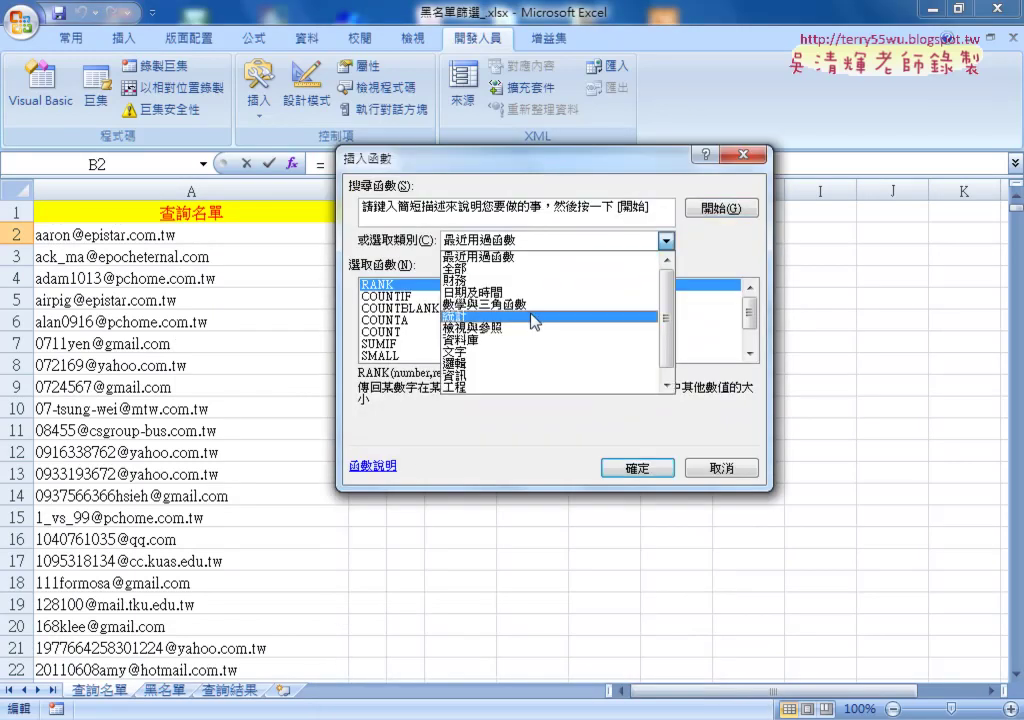
click(530, 318)
drag(748, 310, 750, 313)
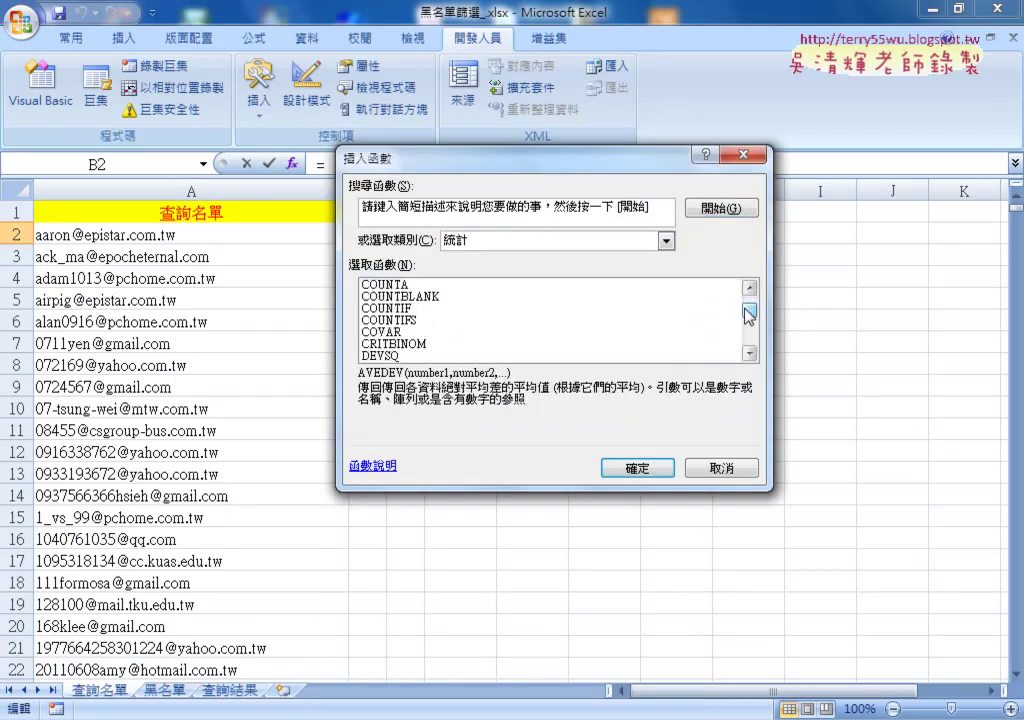
click(488, 310)
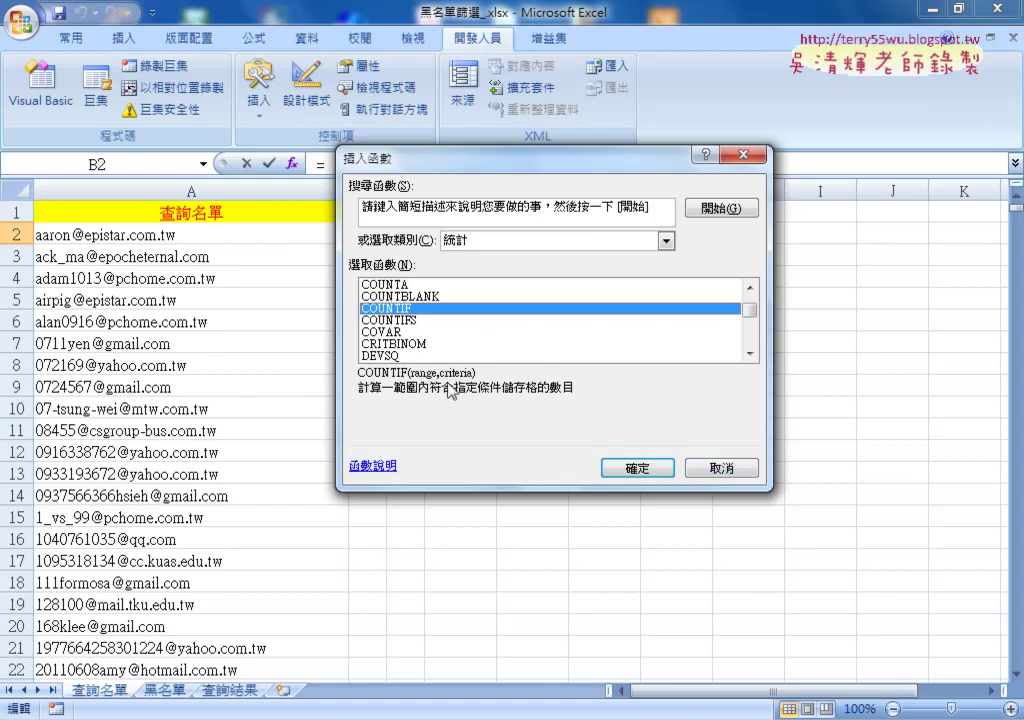
click(632, 462)
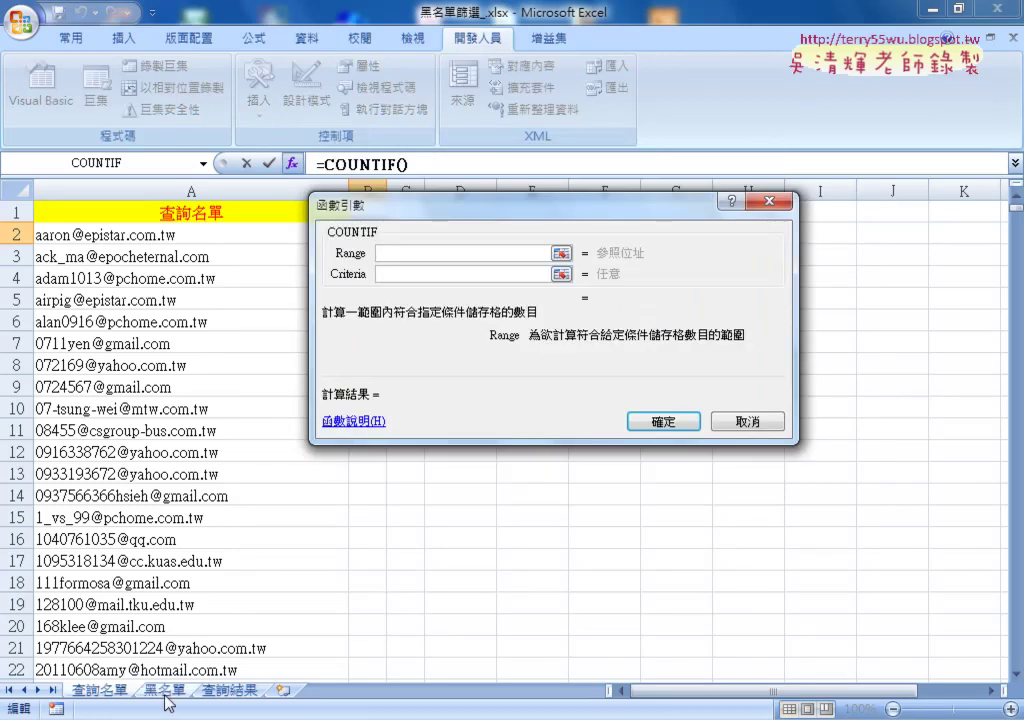
- Set the COUNTIF range to 黑名單!A2:A22223, then cancel the unfinished formula
click(166, 696)
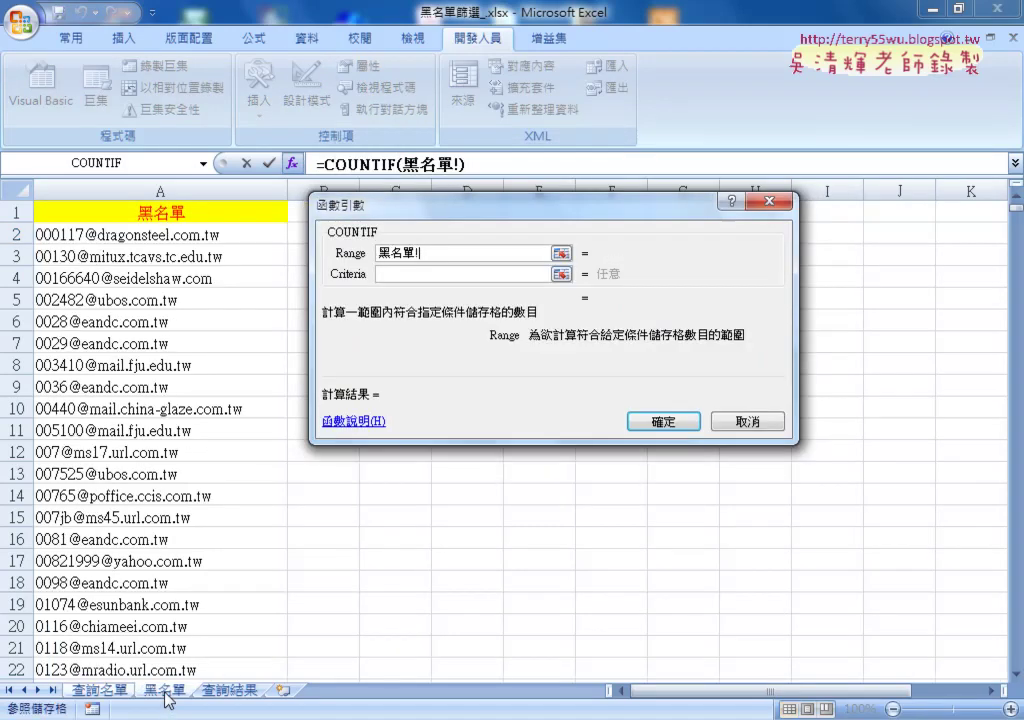
click(205, 235)
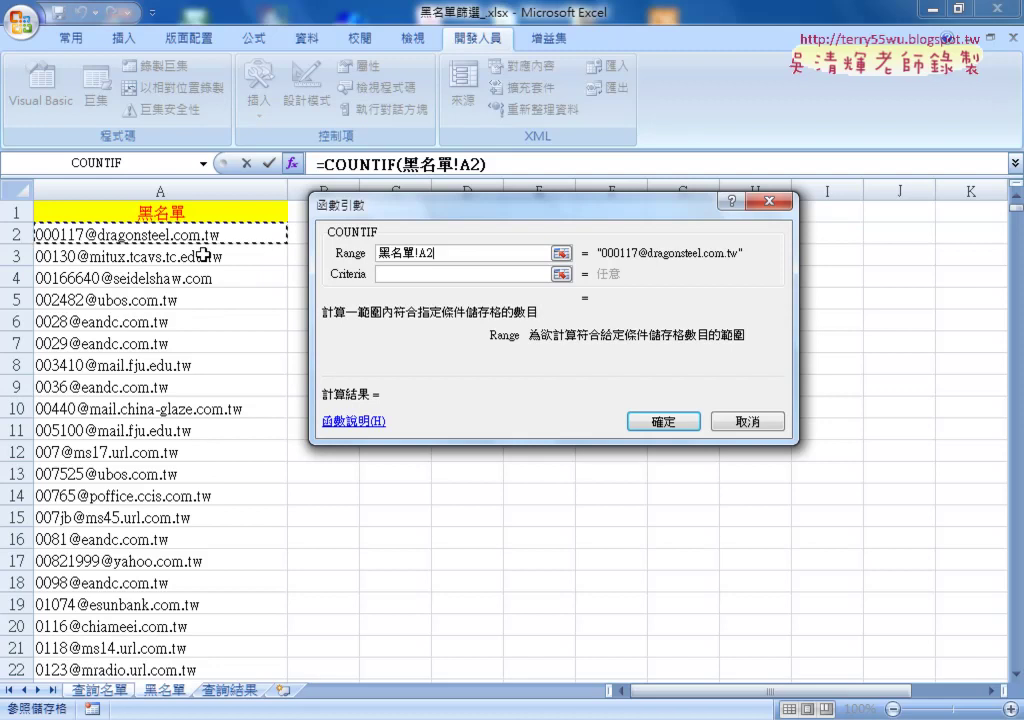
key(ctrl+shift+Down)
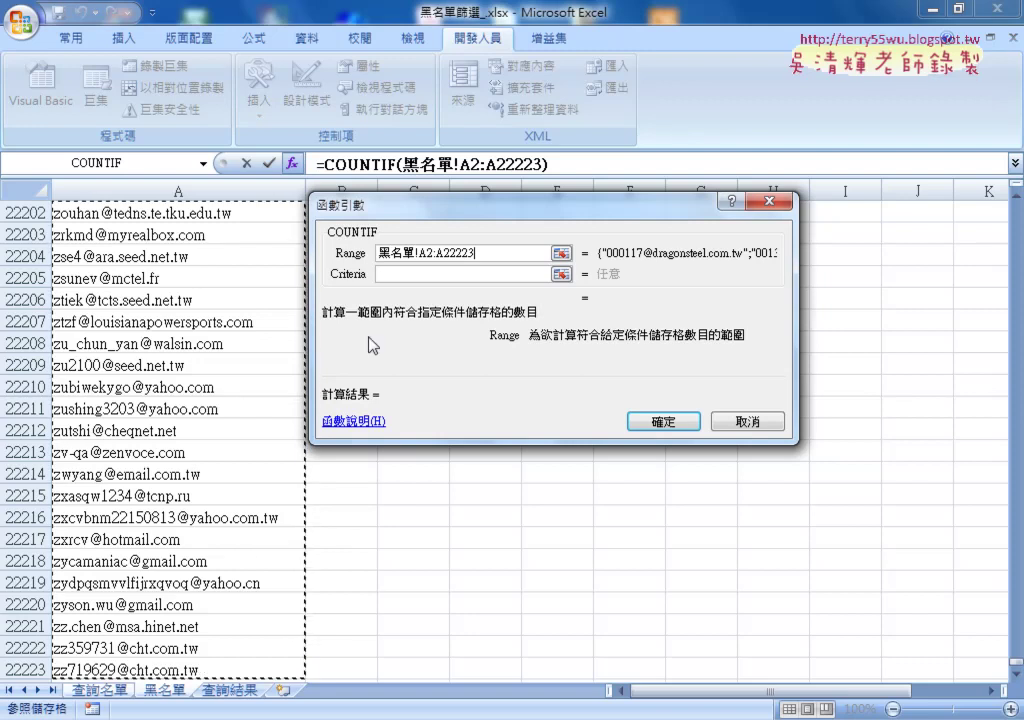
click(735, 421)
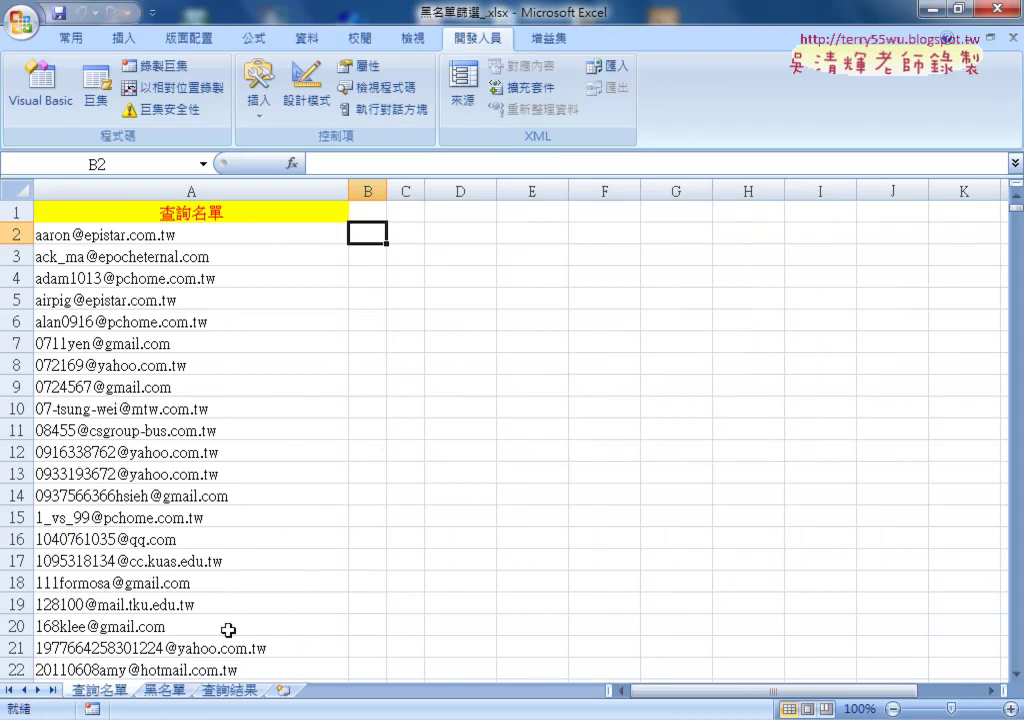
- Define the name 黑名單 for blacklist range A2:A22223, then start a new function in 查詢名單!B2
click(171, 692)
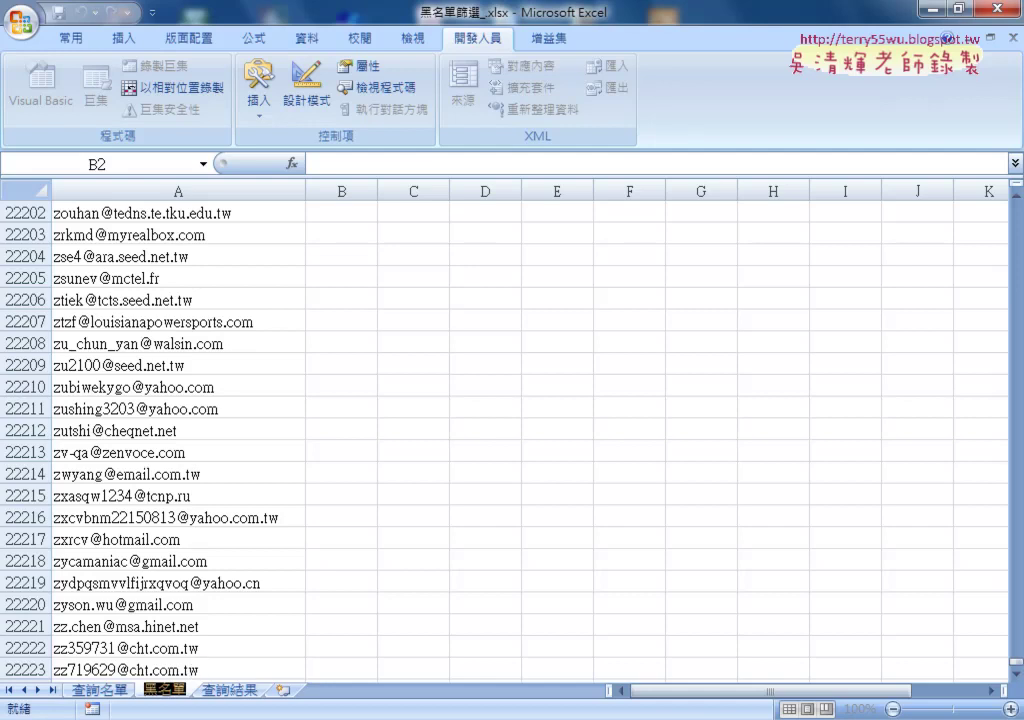
drag(1015, 666, 1014, 192)
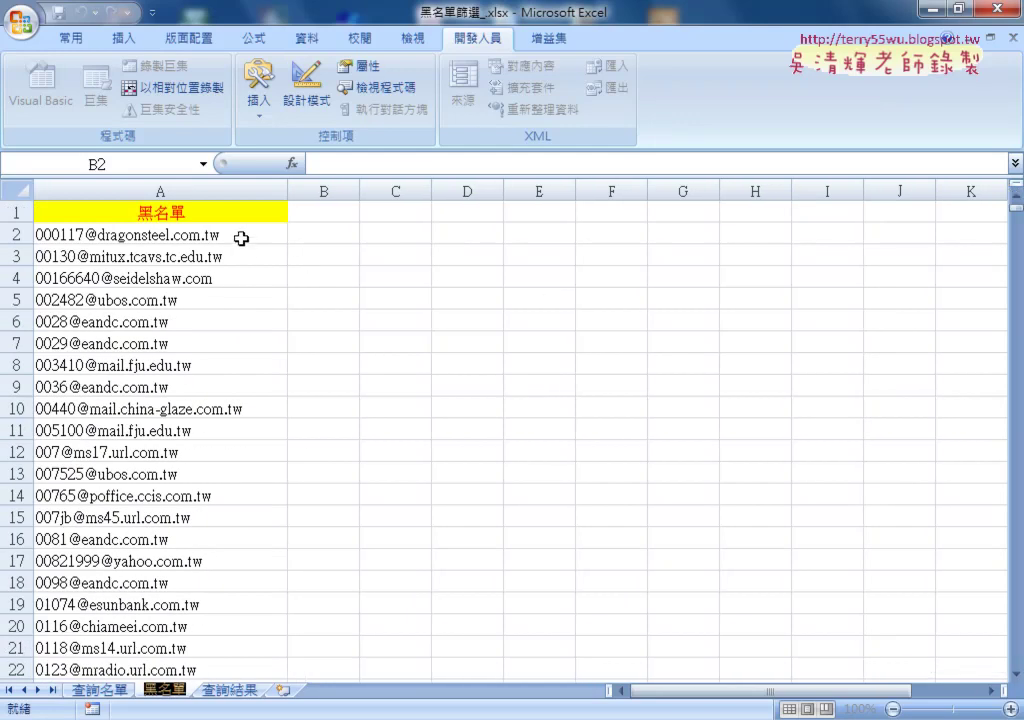
click(241, 238)
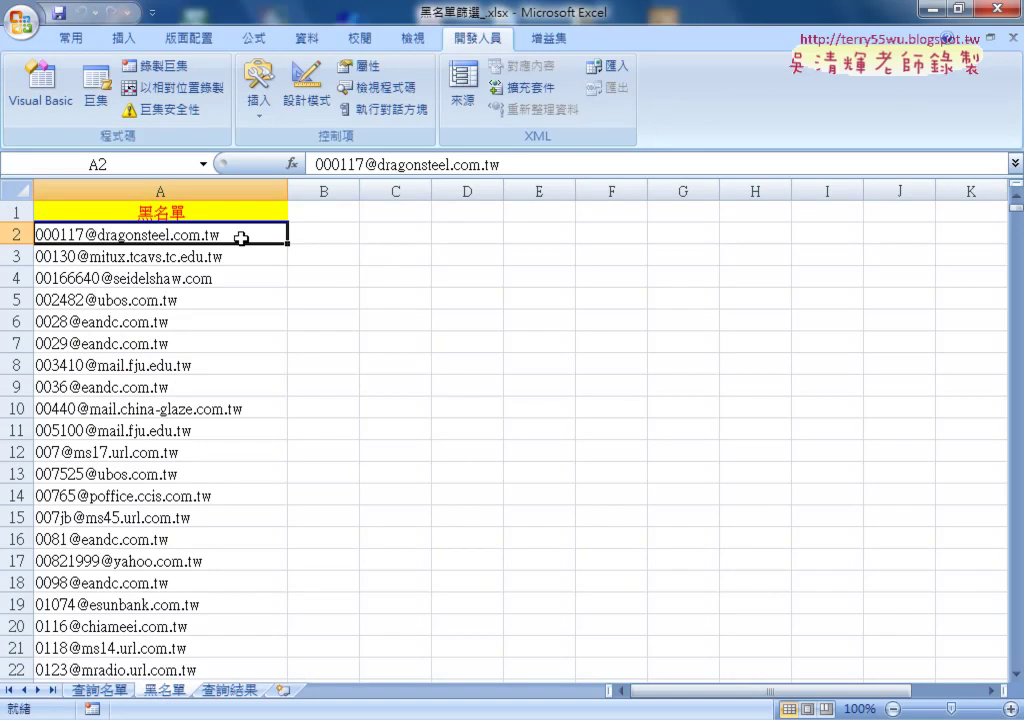
key(ctrl+shift+Down)
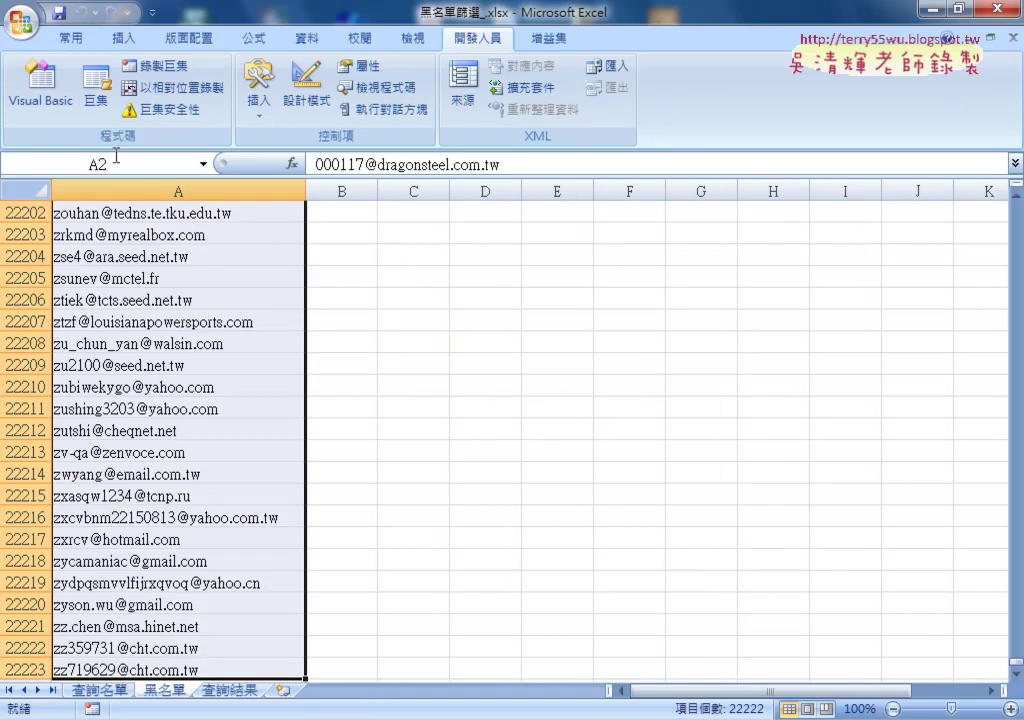
click(115, 164)
text(黑名單)
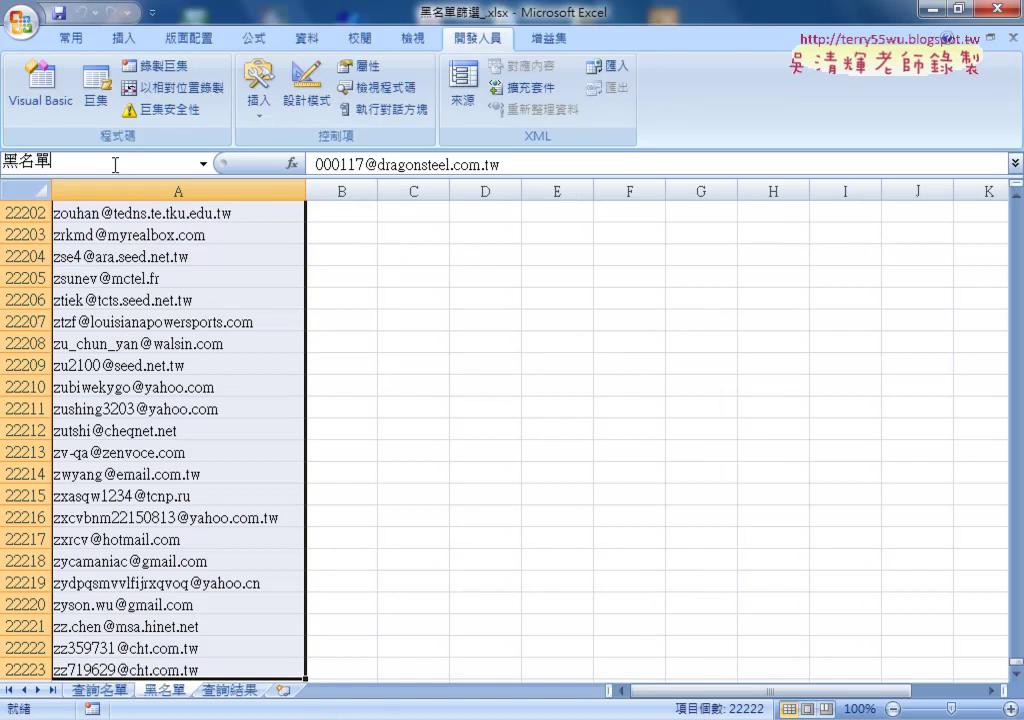
key(Return)
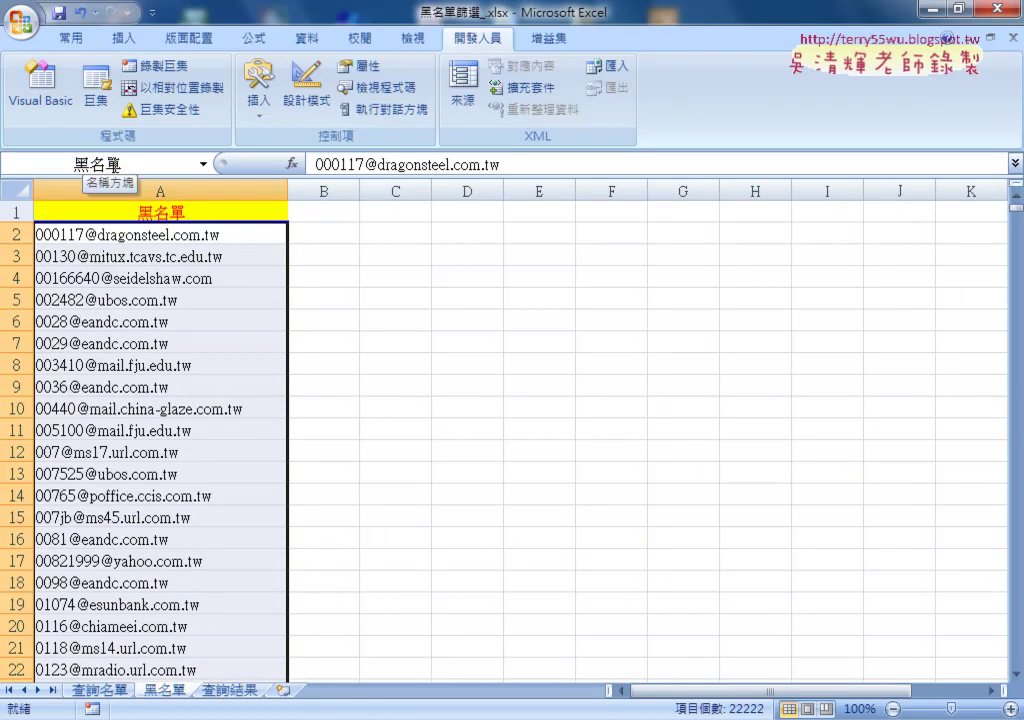
click(100, 690)
click(292, 163)
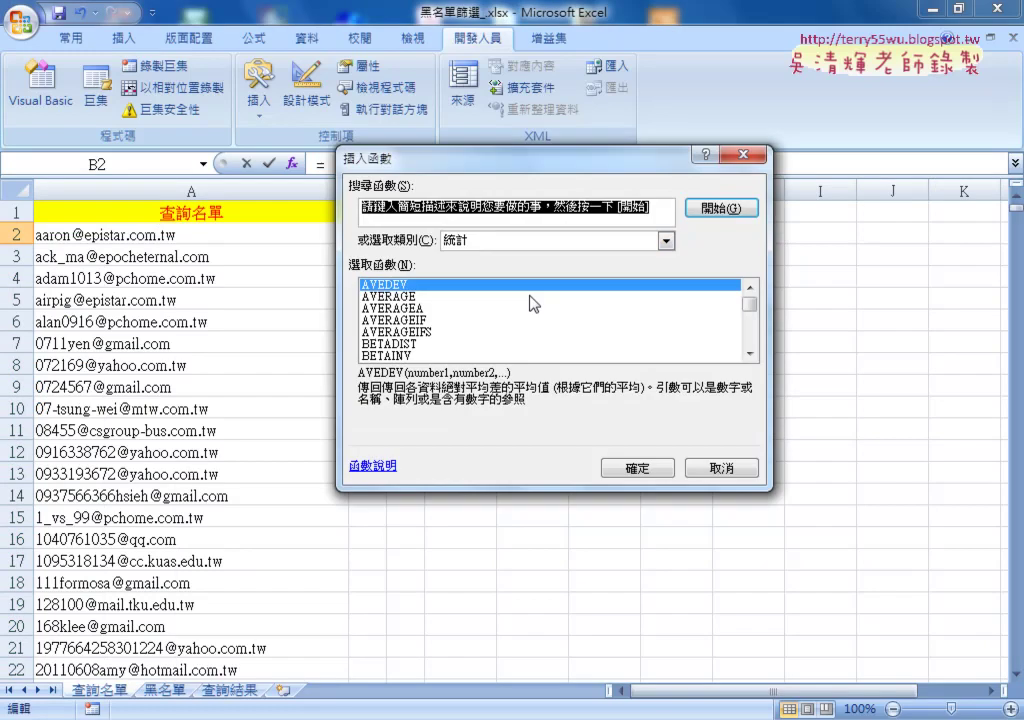
- Enter =COUNTIF(黑名單,A2) in B2, with the 黑名單 name as Range and A2 as Criteria
click(546, 243)
click(545, 256)
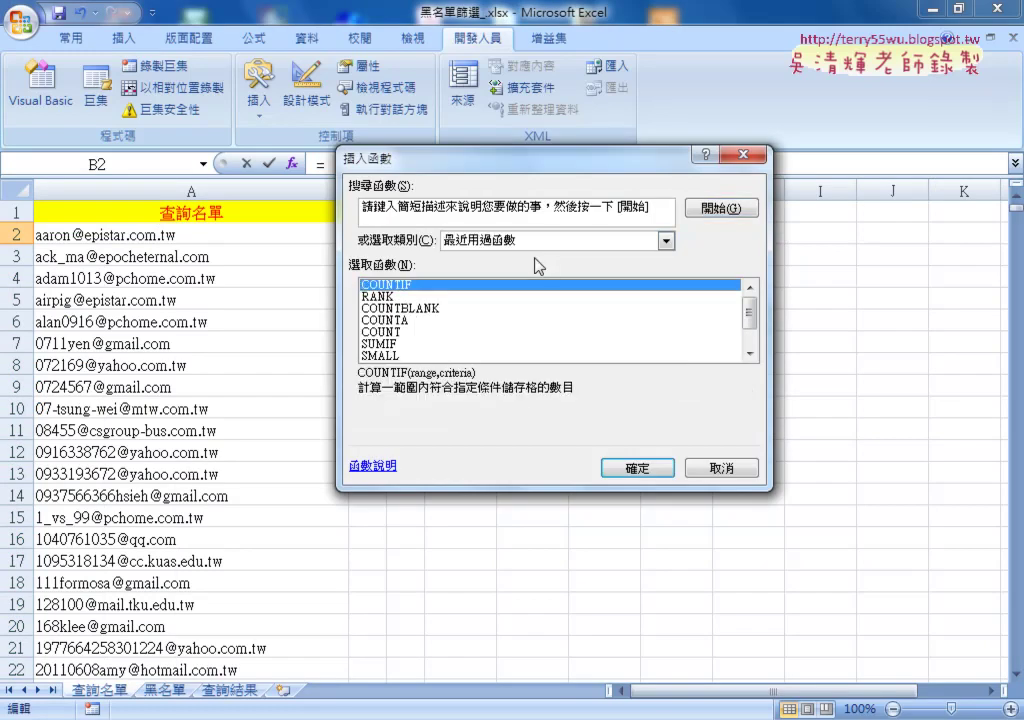
double_click(469, 287)
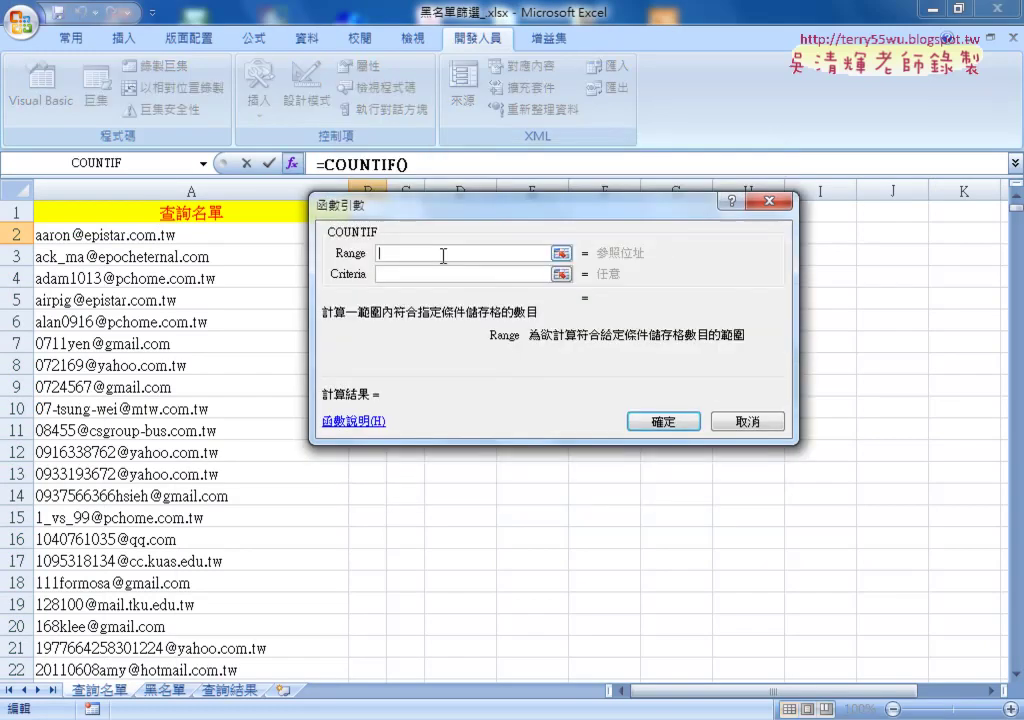
key(F3)
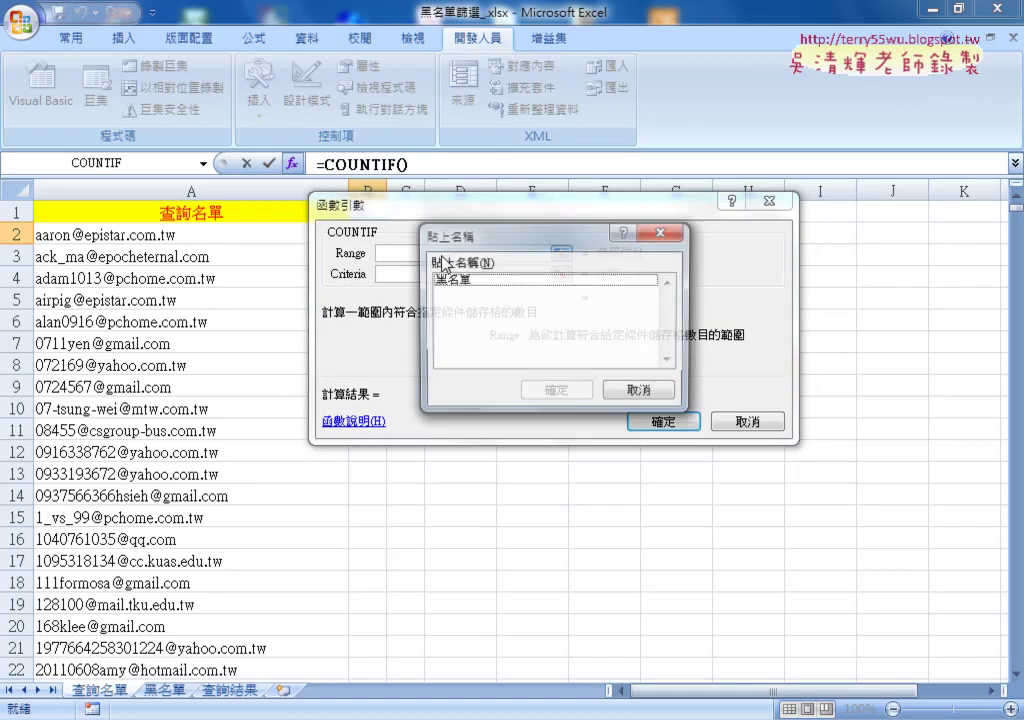
double_click(449, 280)
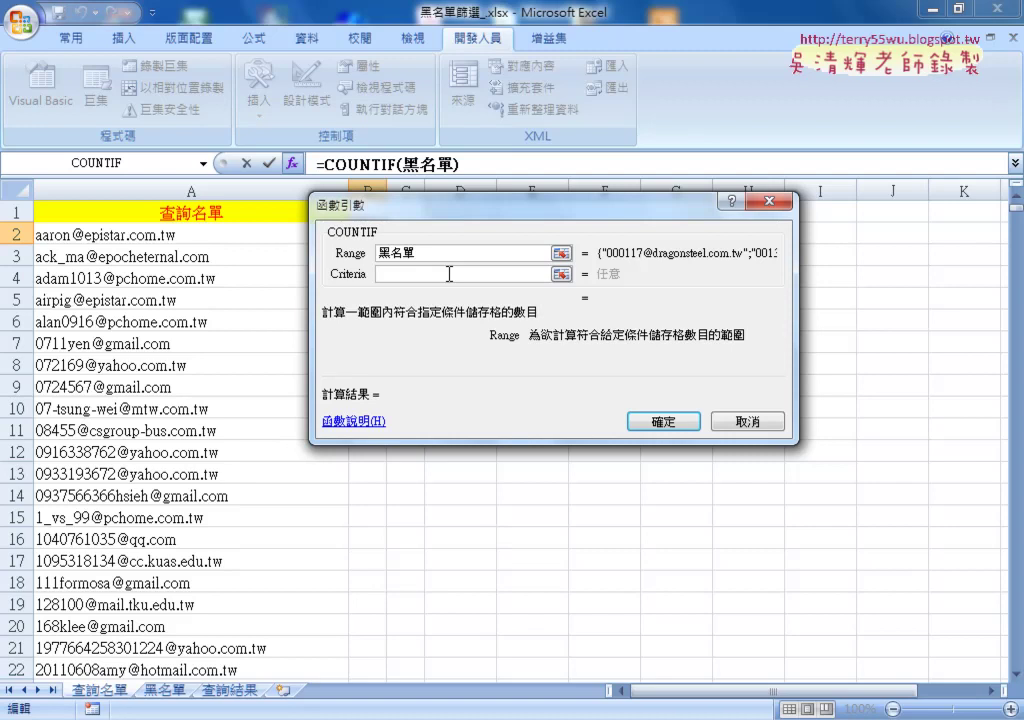
click(449, 273)
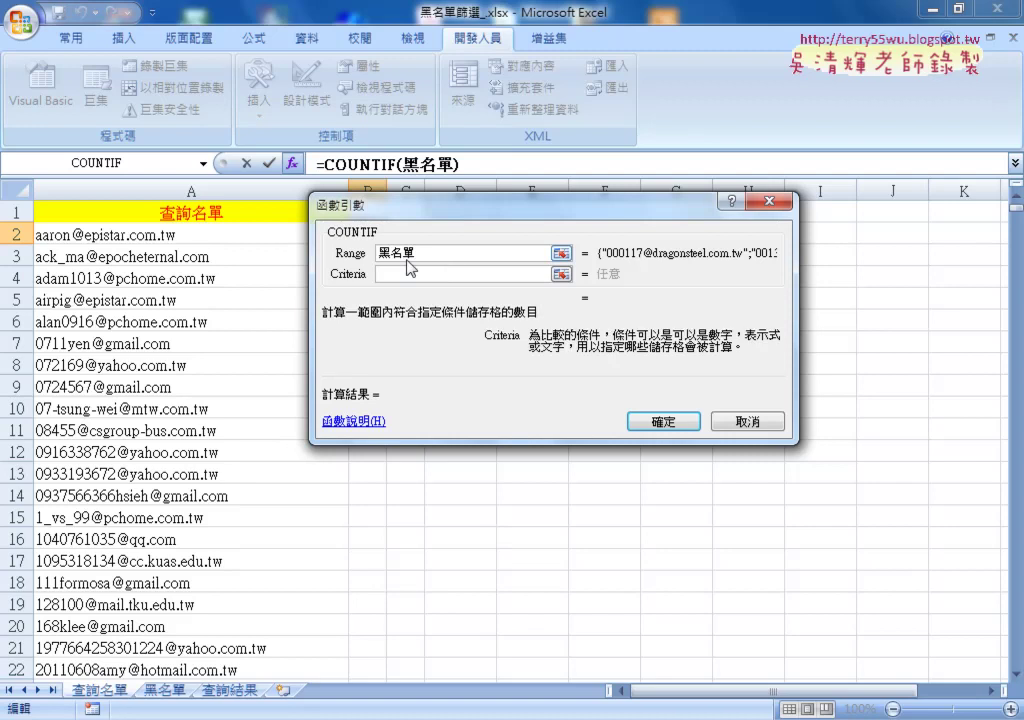
click(235, 235)
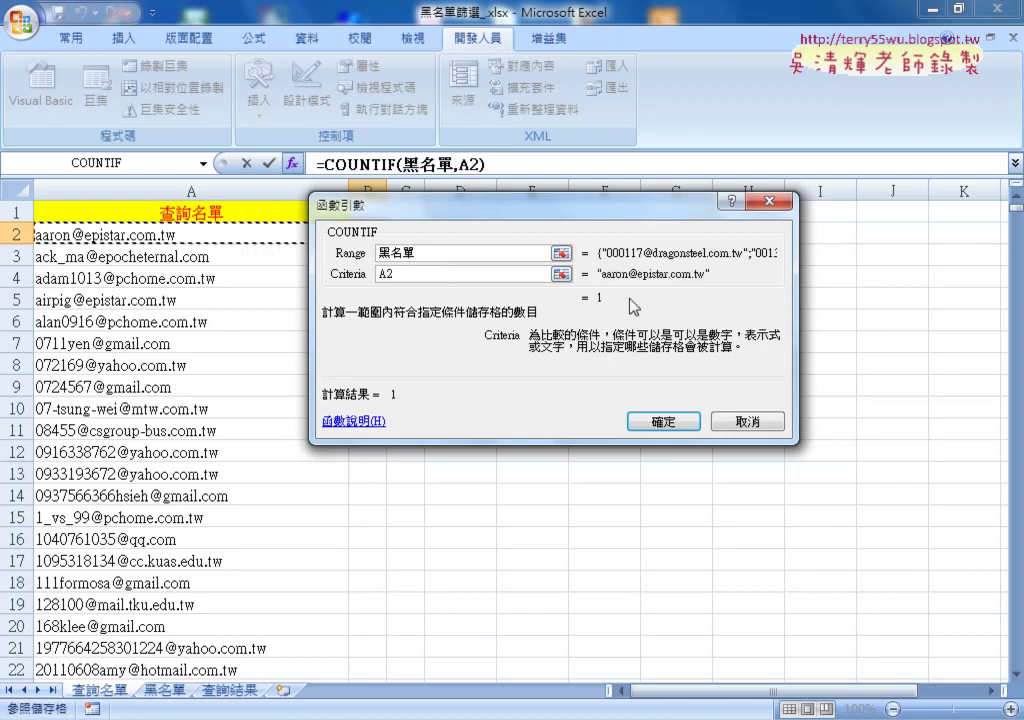
double_click(384, 273)
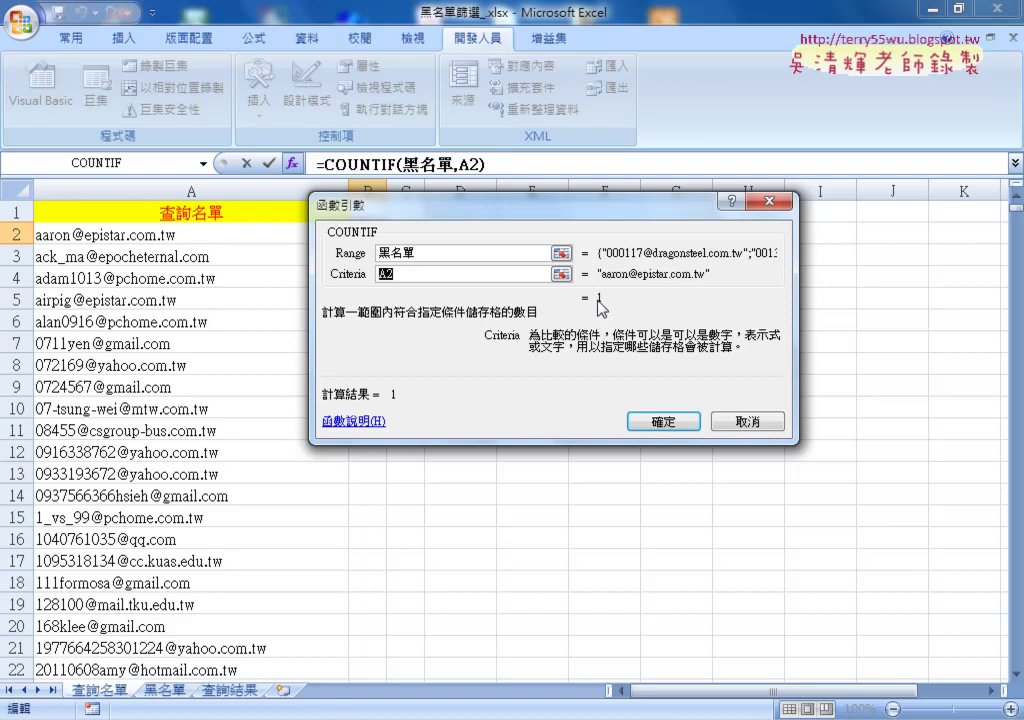
drag(601, 207, 699, 214)
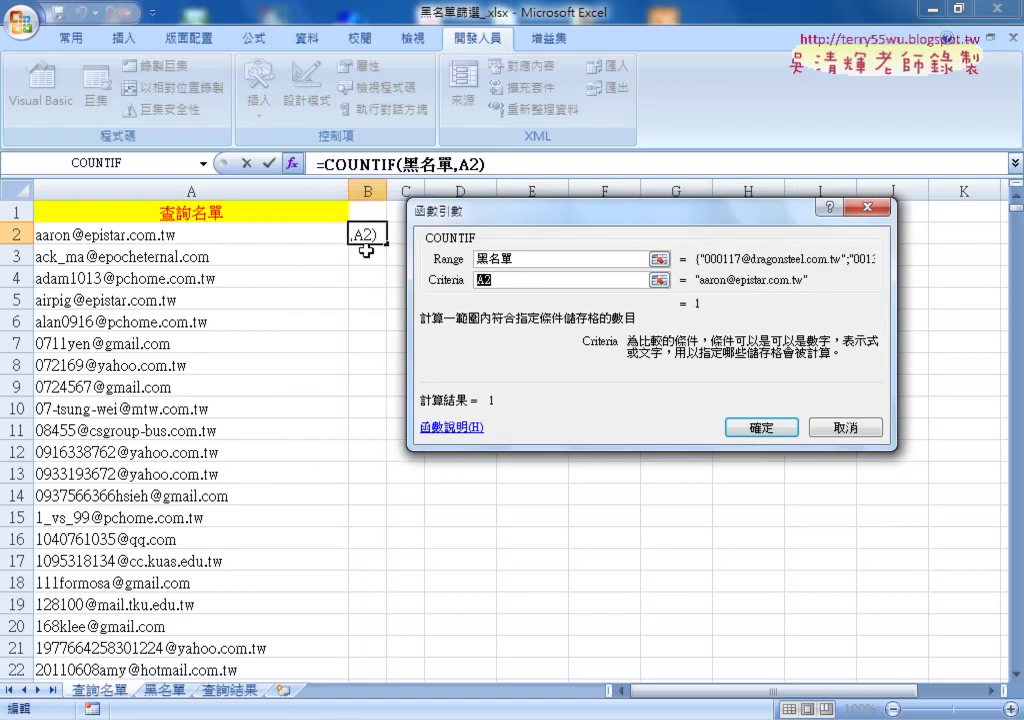
click(761, 428)
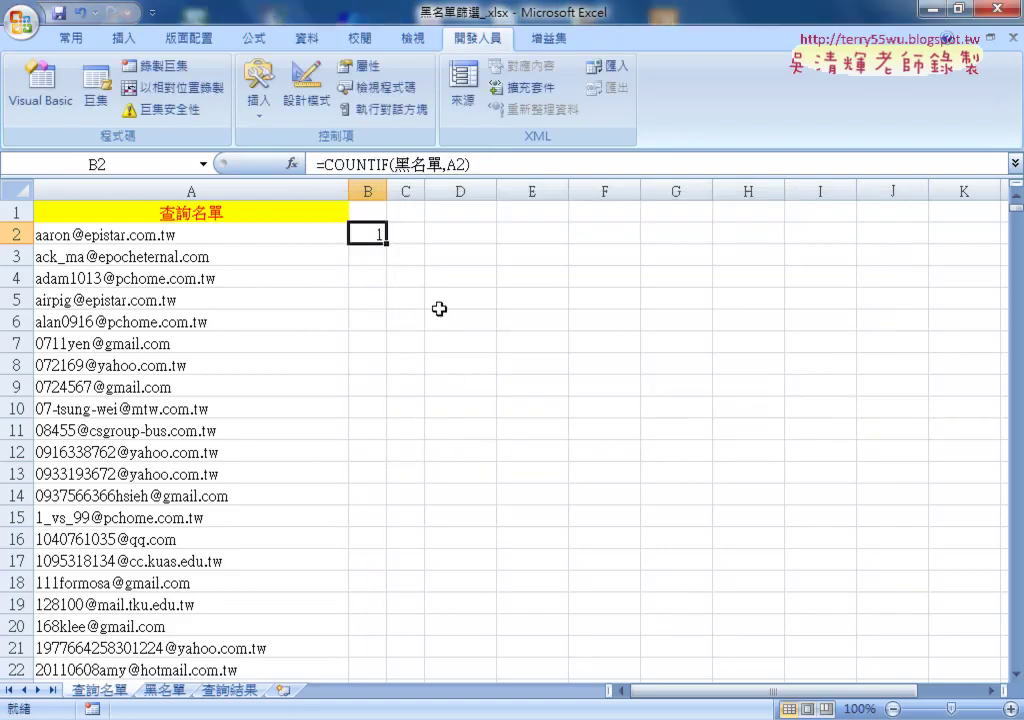
- Fill =COUNTIF(黑名單,A2) down column B, check B7, and view the 查詢結果 sheet
double_click(385, 240)
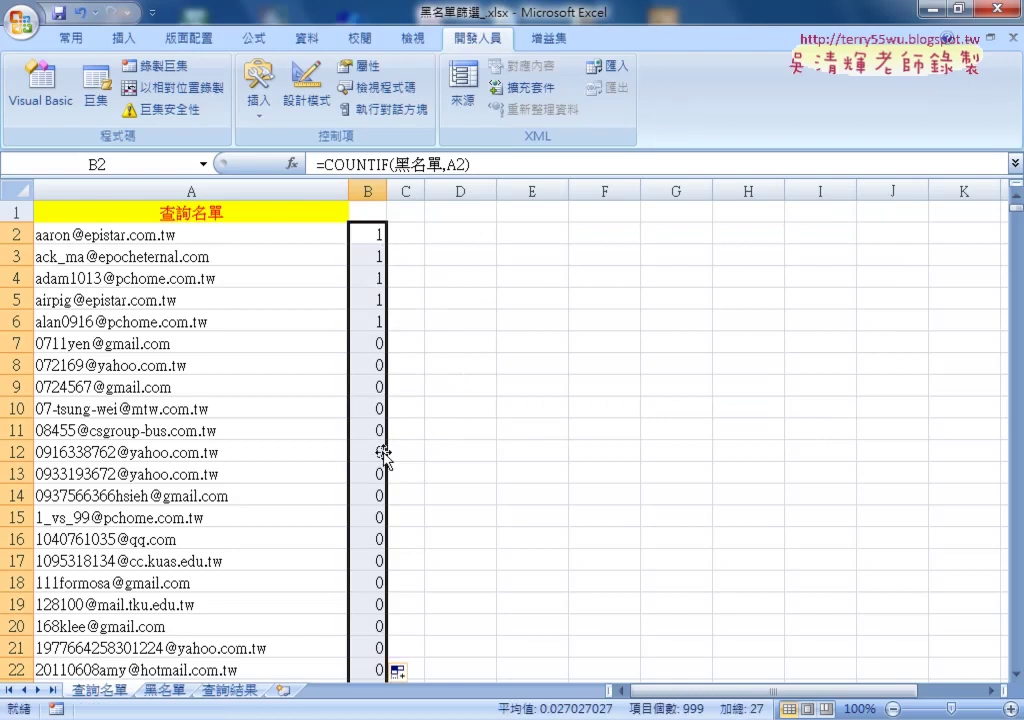
click(377, 343)
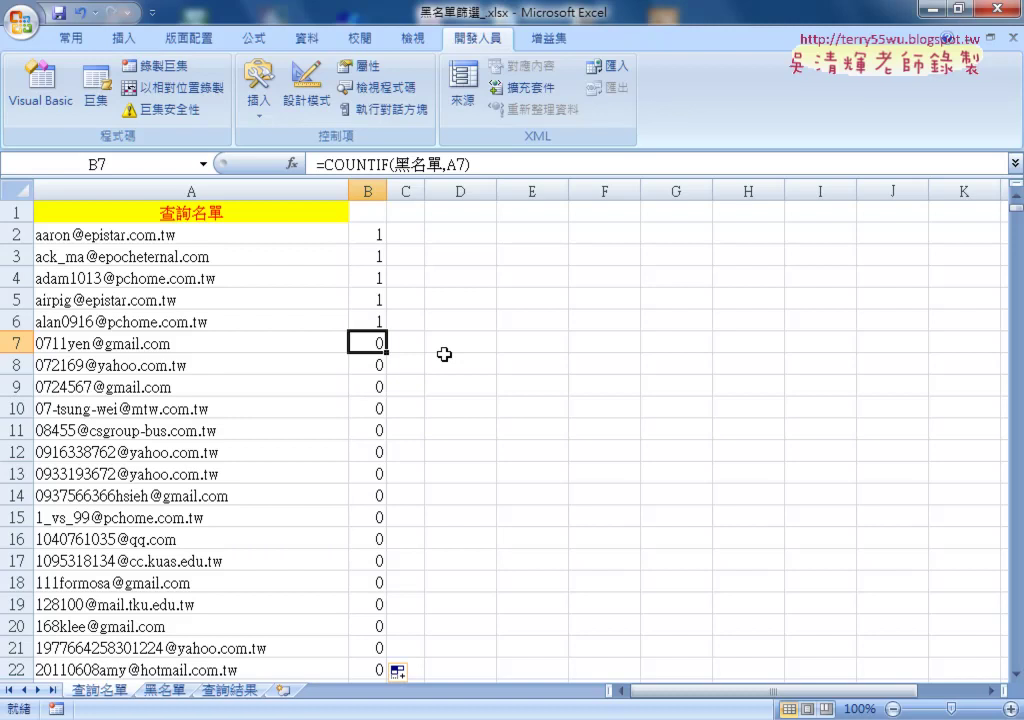
click(229, 689)
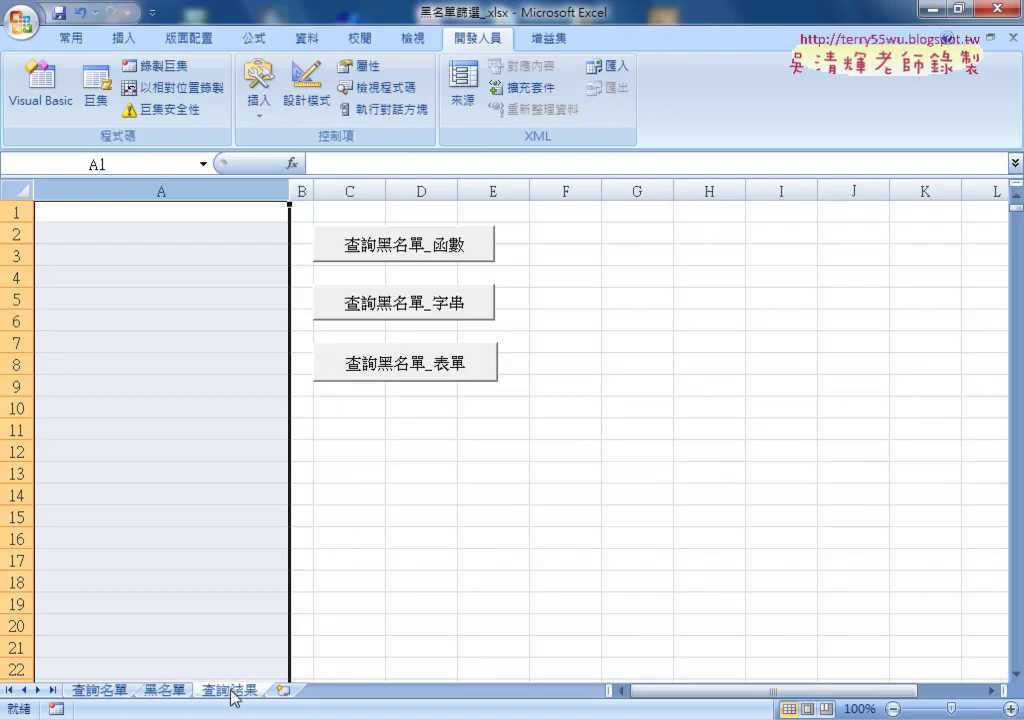
- Filter column B on 查詢名單 to show only rows with value 1, then select A2
click(100, 689)
click(372, 210)
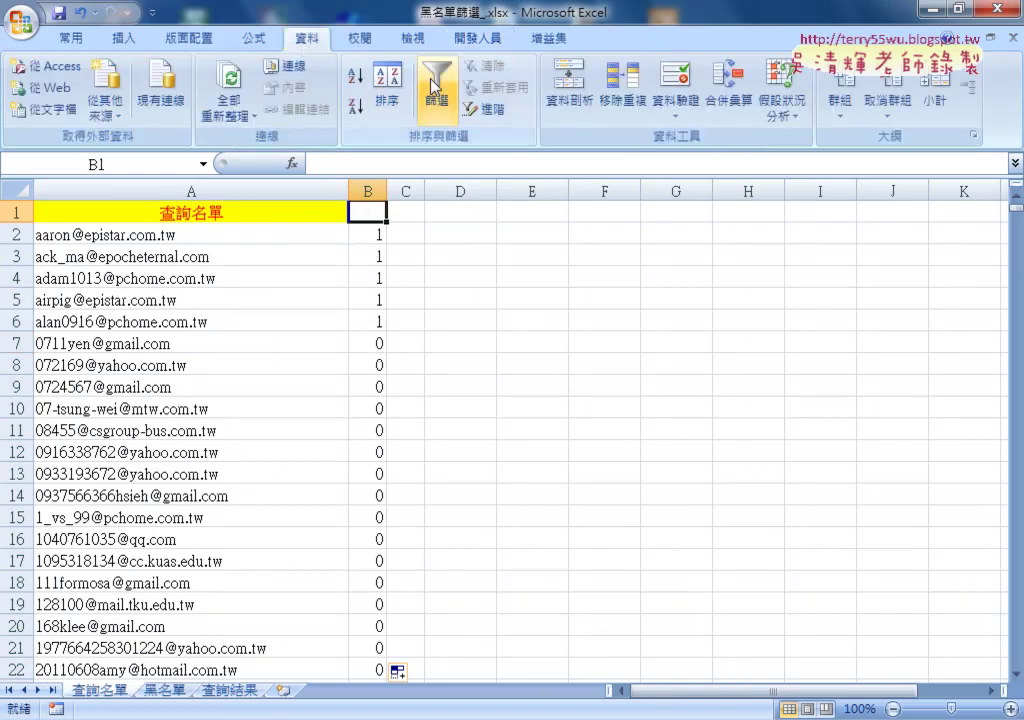
click(437, 95)
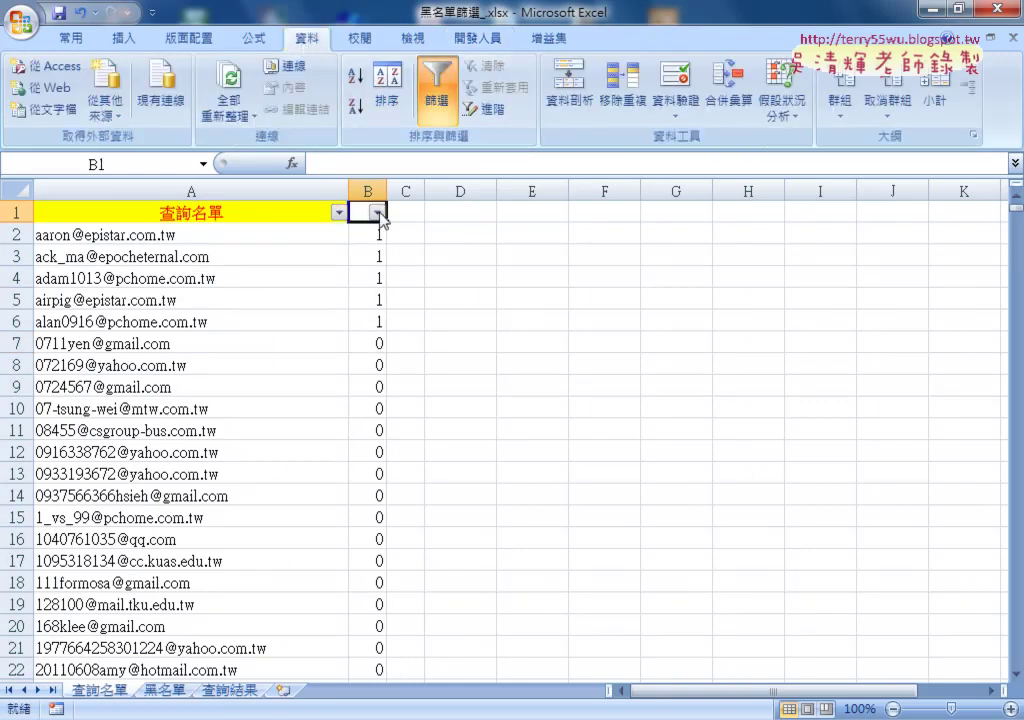
click(376, 212)
click(218, 380)
click(218, 407)
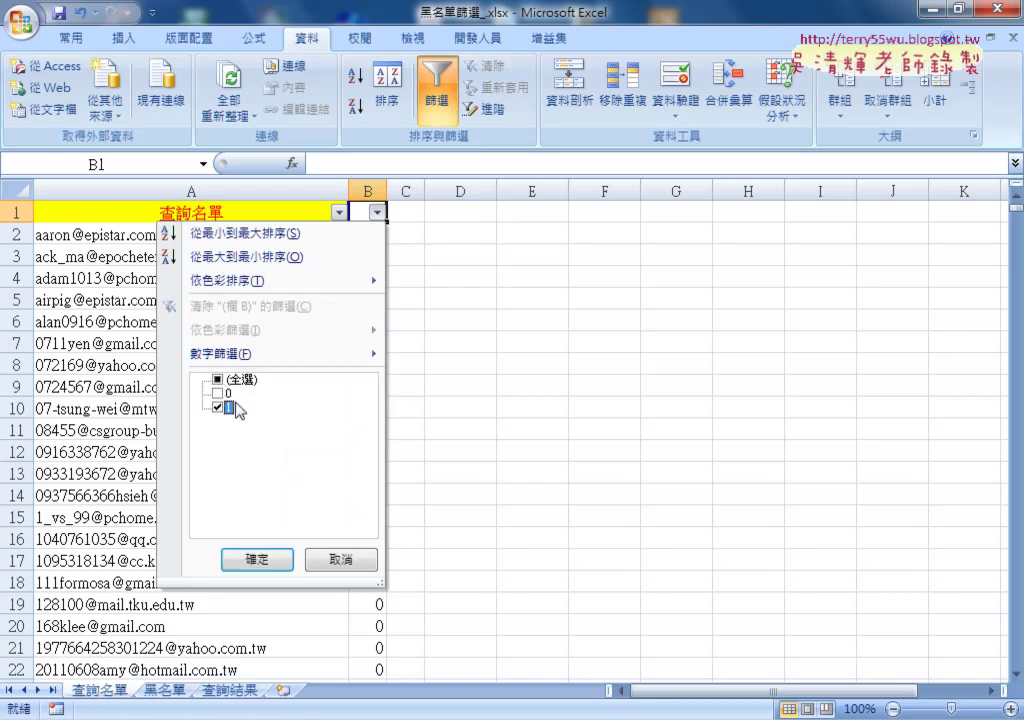
click(255, 558)
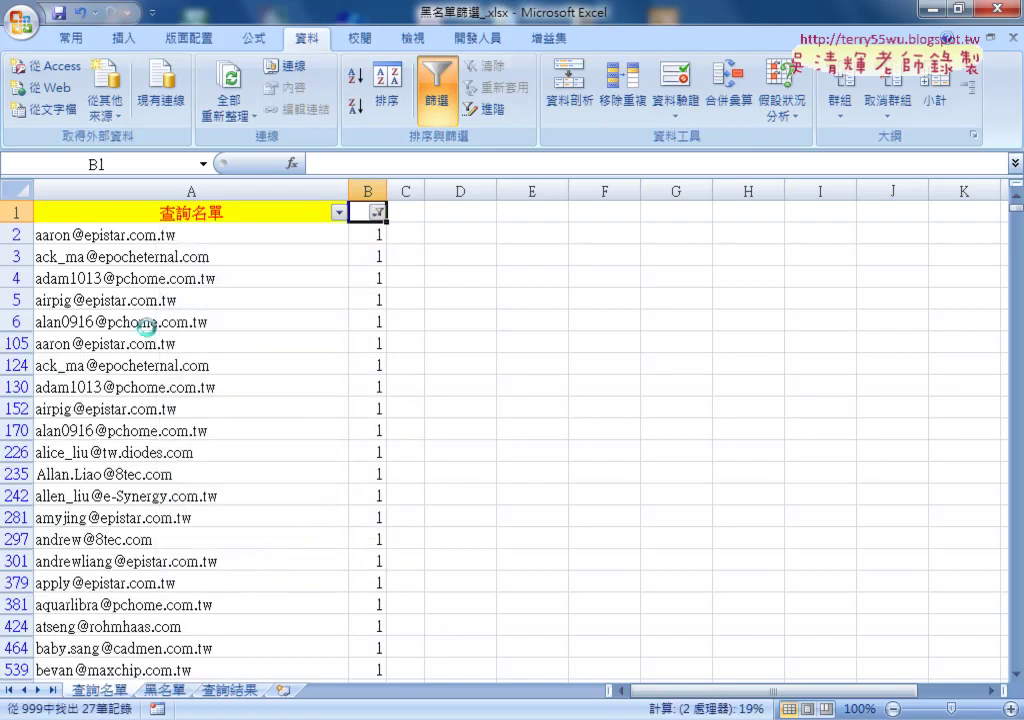
click(218, 232)
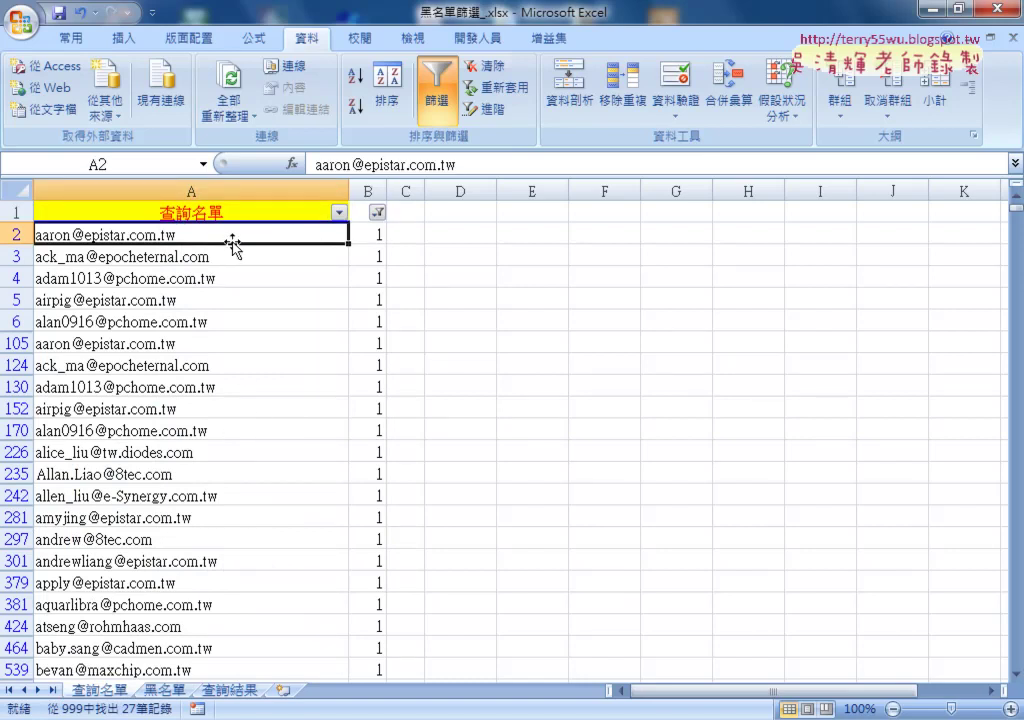
- Copy the 27 filtered emails into A1 of the 查詢結果 sheet, then switch to 黑名單
shift+double_click(234, 243)
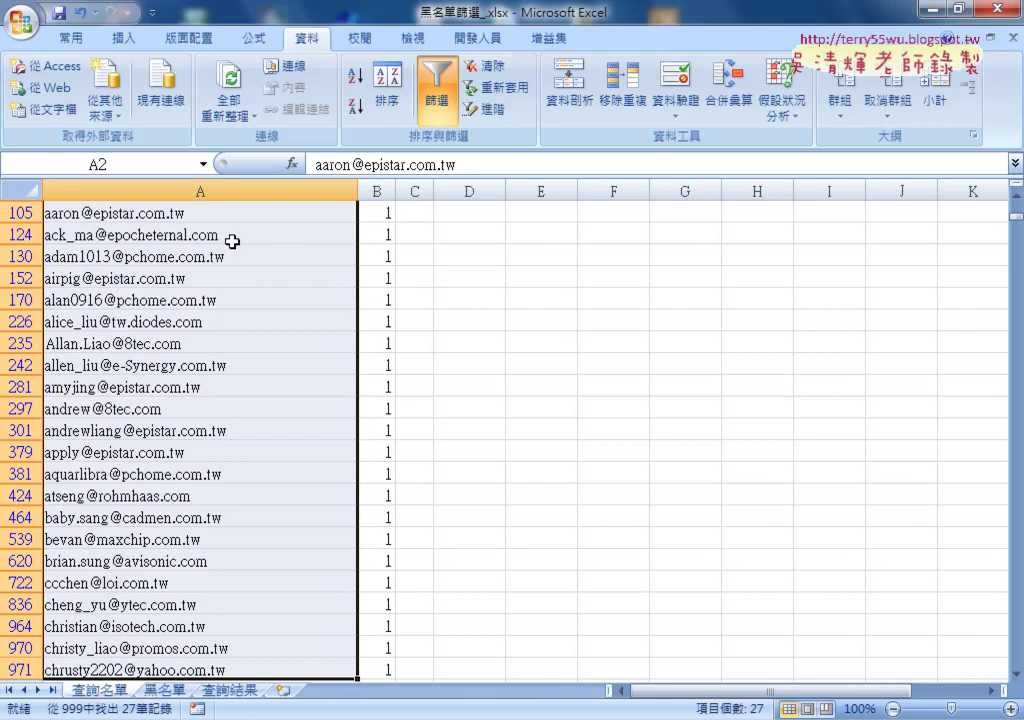
key(ctrl+c)
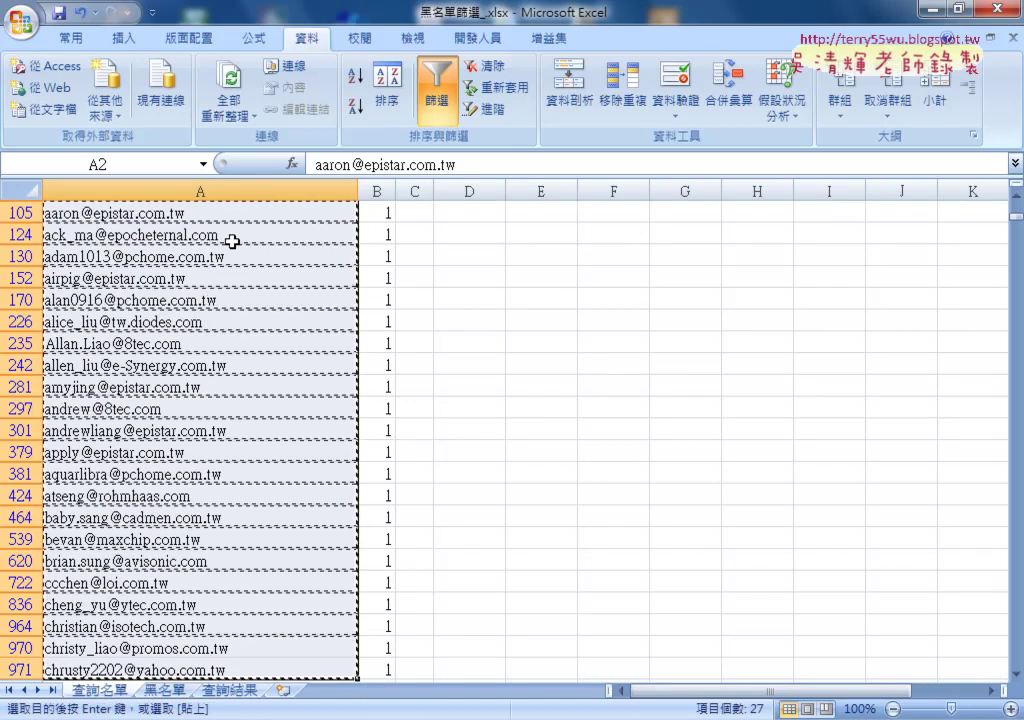
click(229, 690)
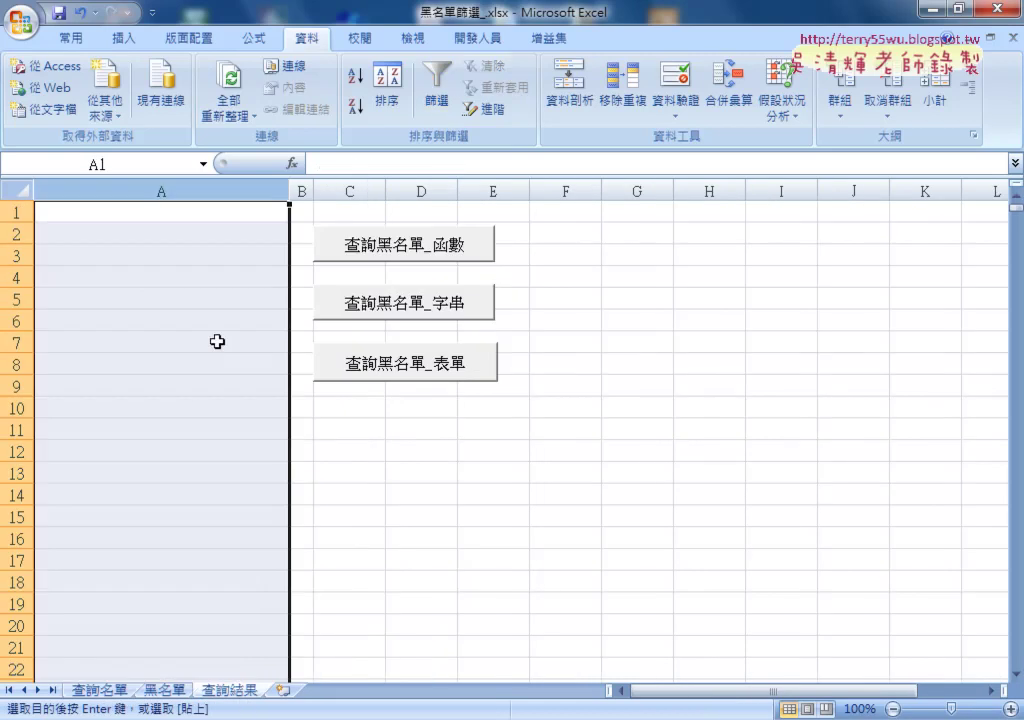
click(183, 213)
key(ctrl+v)
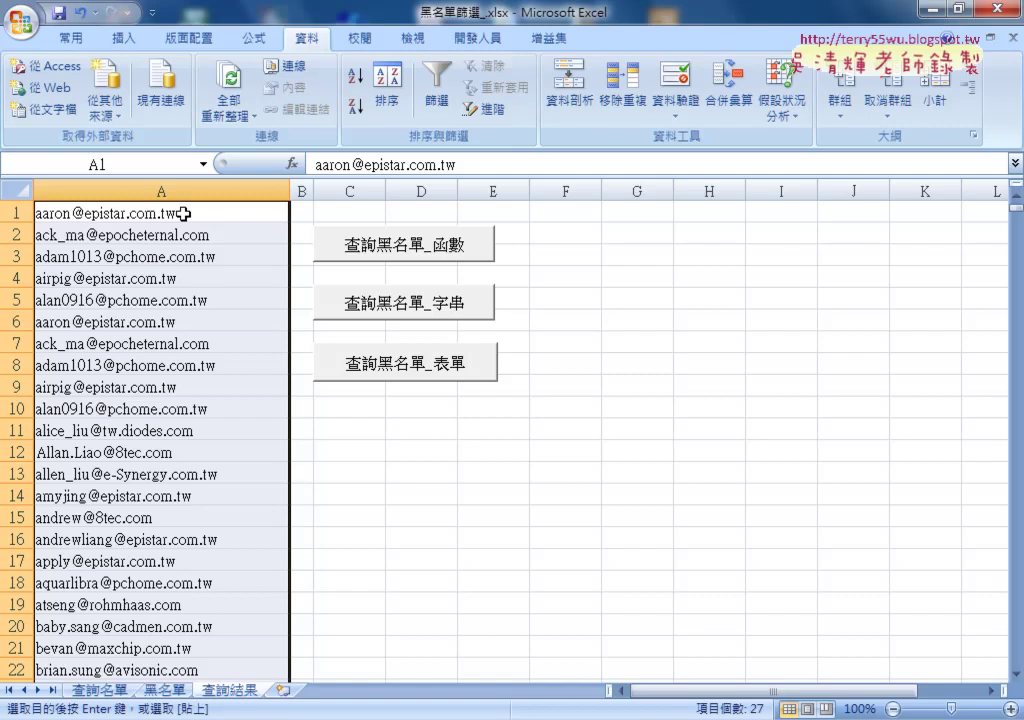
click(150, 692)
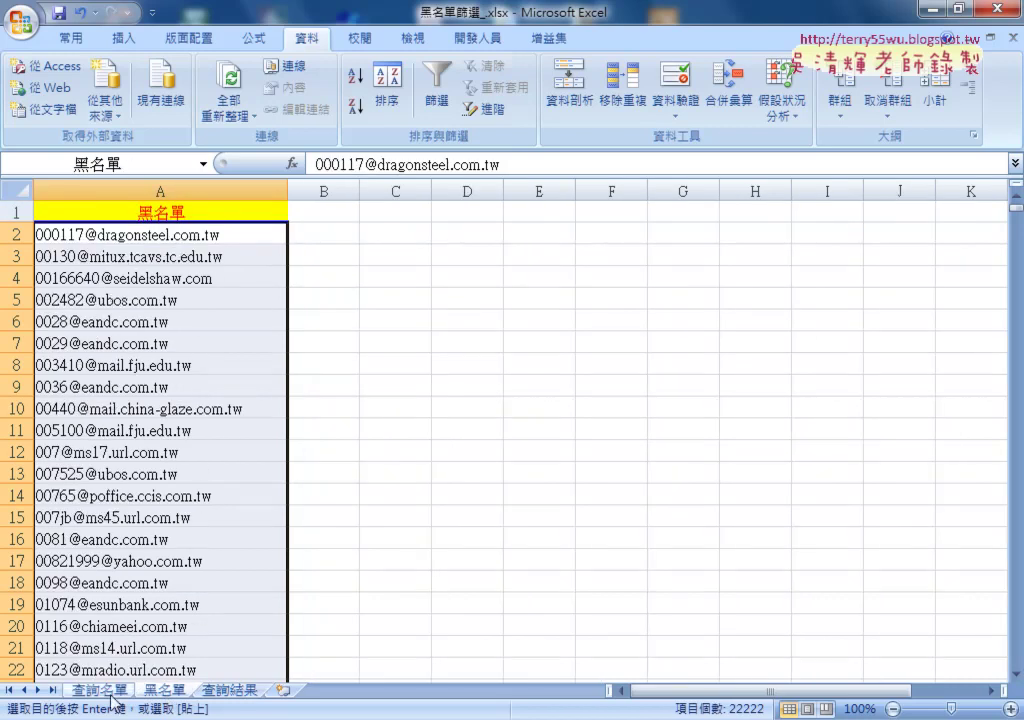
- Return to 查詢名單 and turn off the filter so all rows show
key(ctrl+Page_Up)
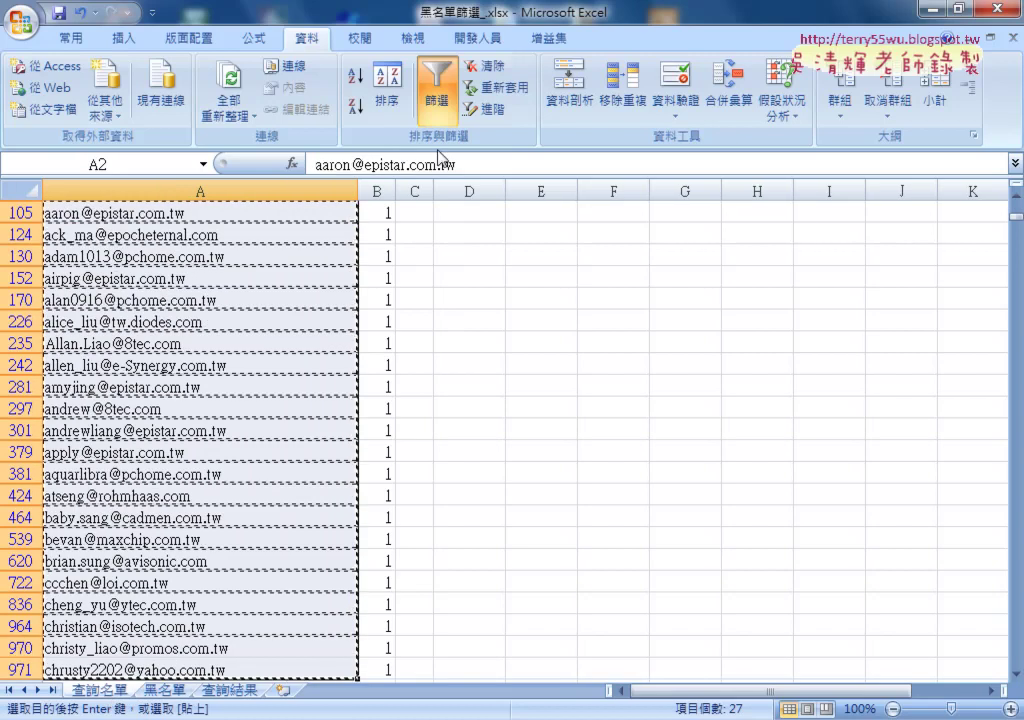
click(355, 78)
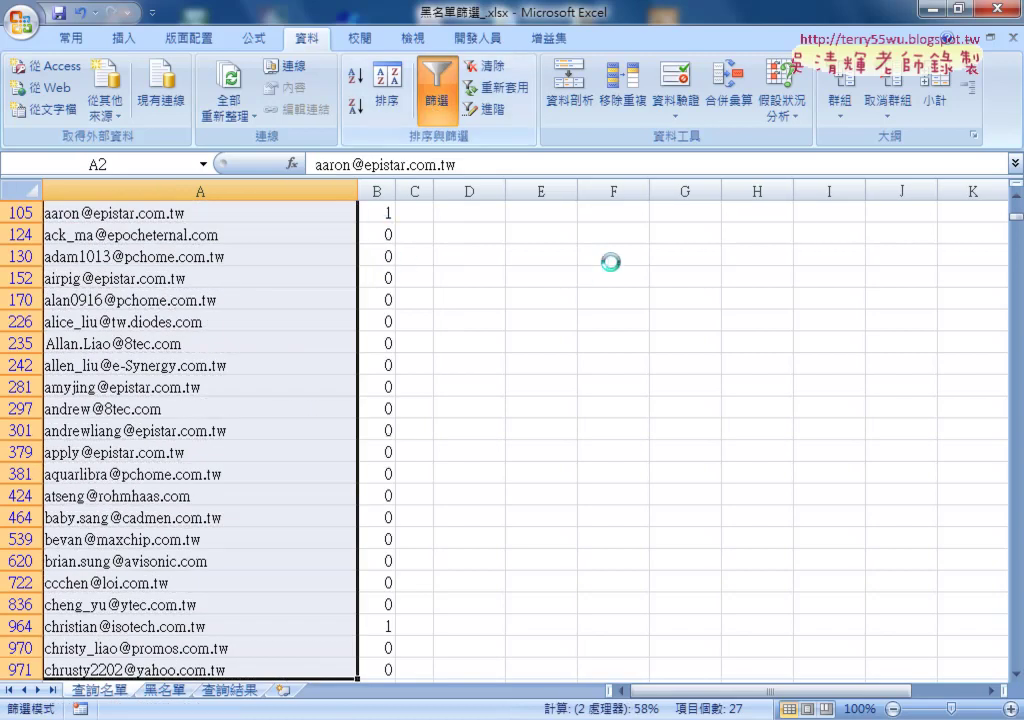
key(ctrl+shift+l)
drag(1015, 222, 1015, 205)
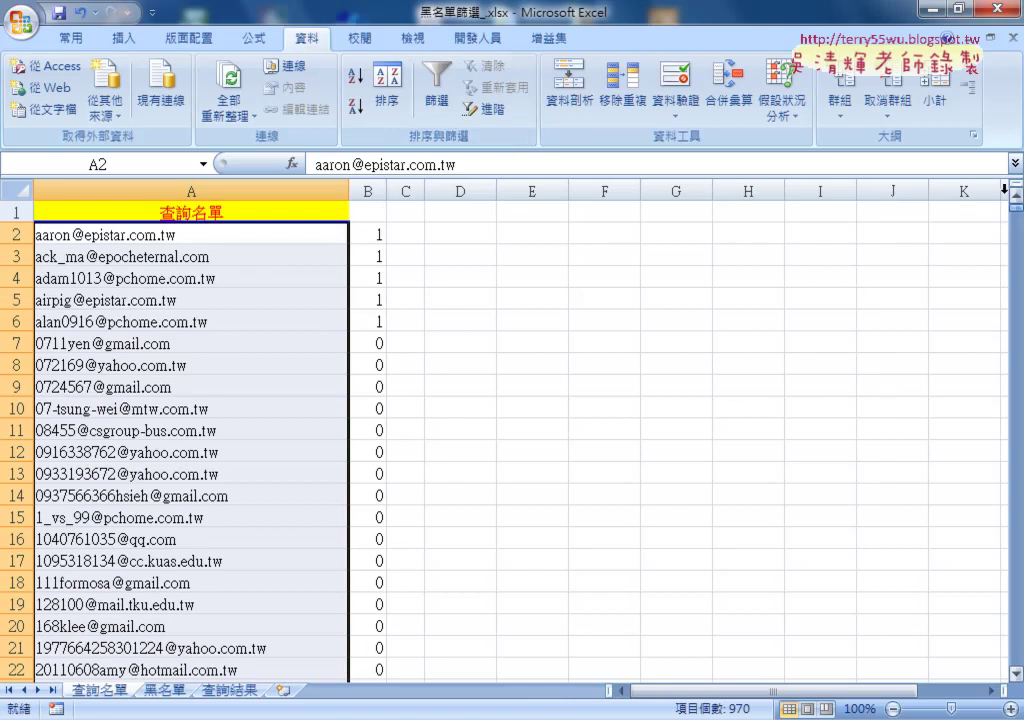
- Review B2's COUNTIF arguments, then re-enable filtering from header cell B1
click(381, 234)
click(410, 164)
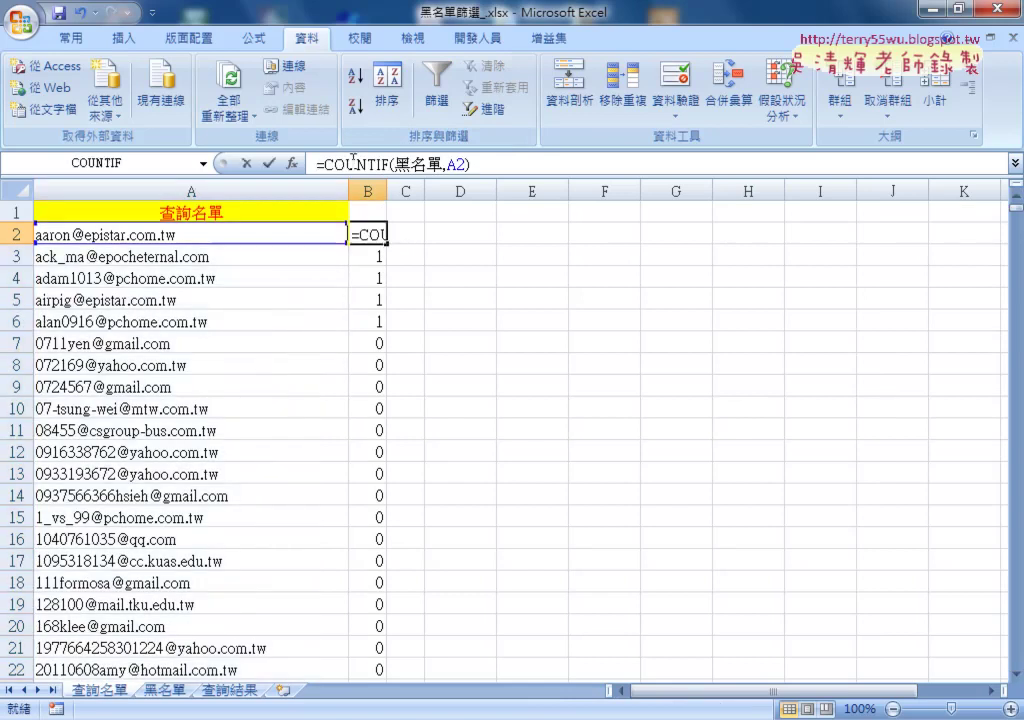
click(291, 163)
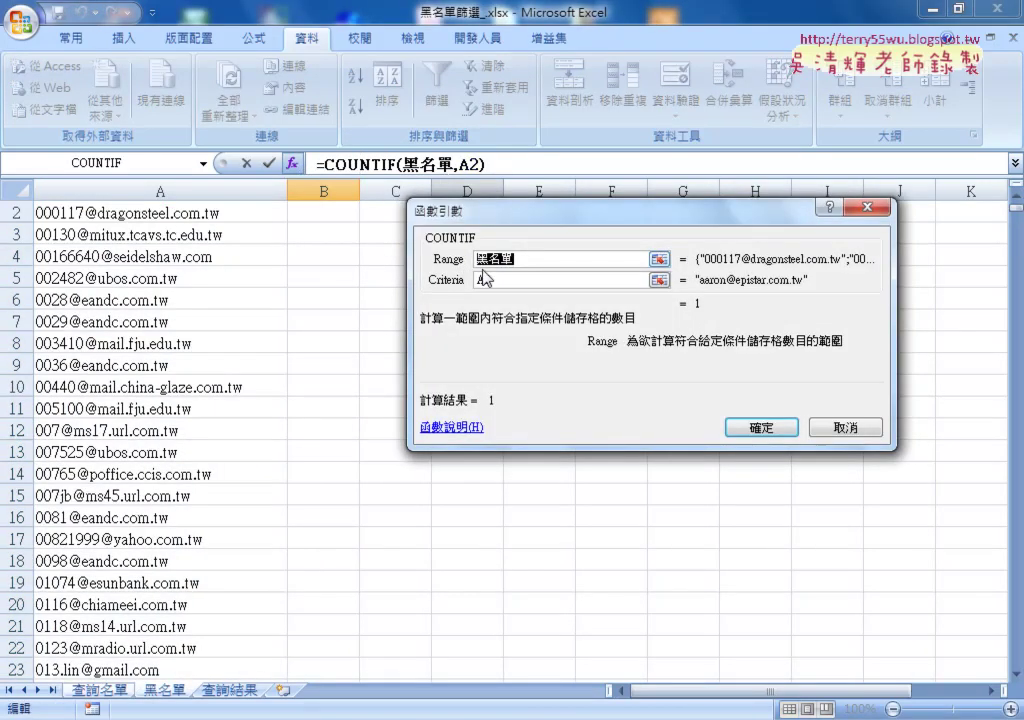
click(498, 280)
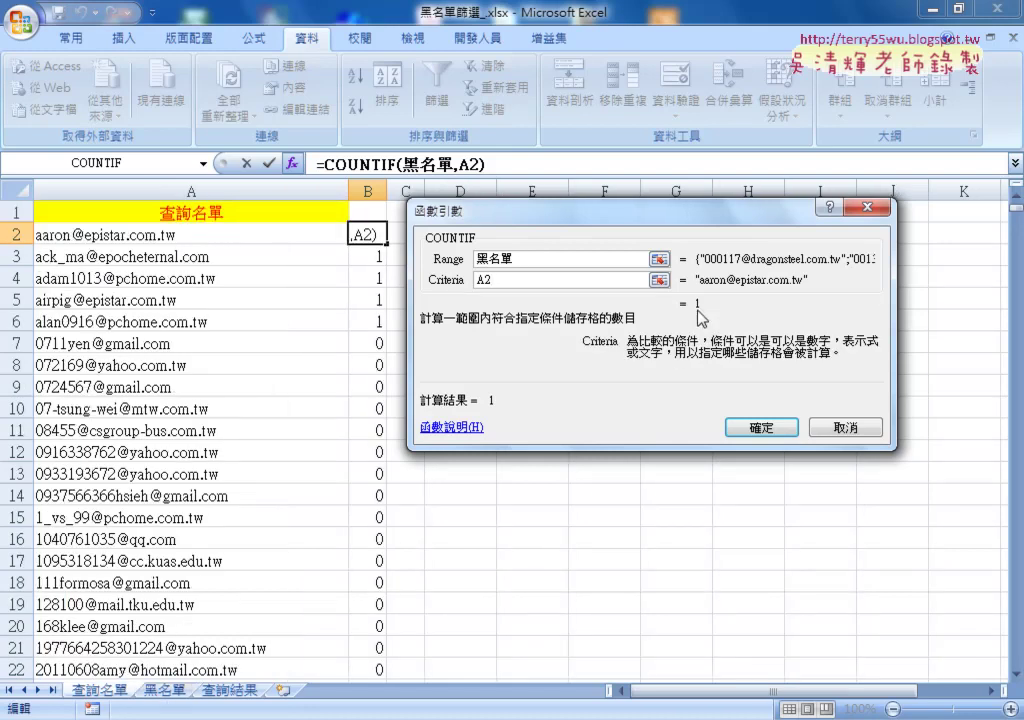
click(760, 428)
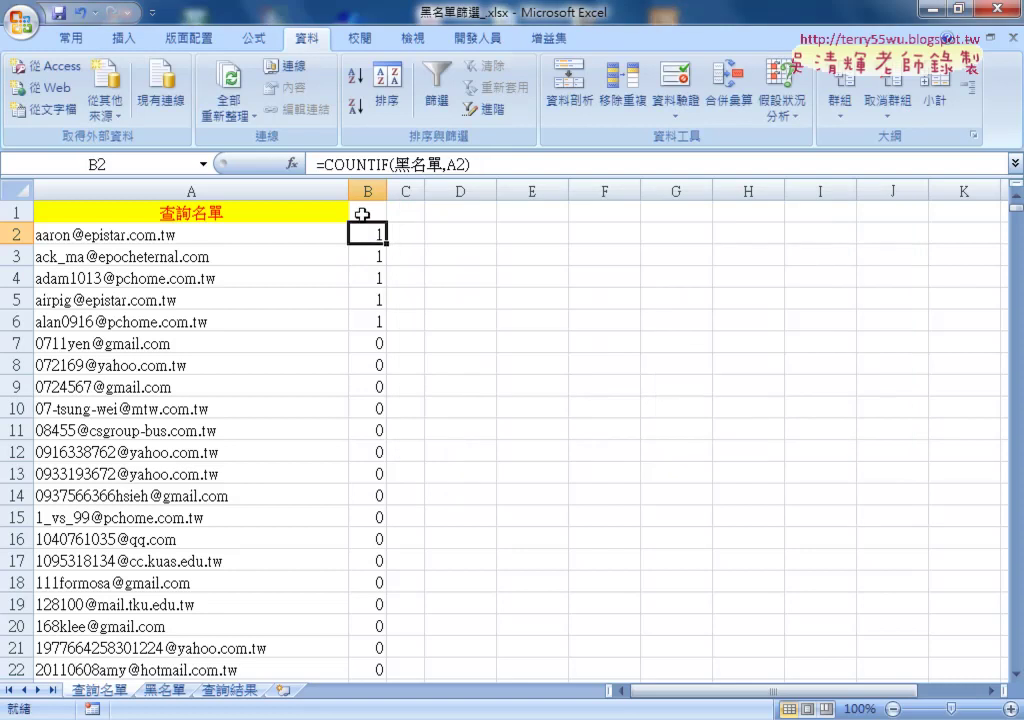
click(365, 213)
click(443, 110)
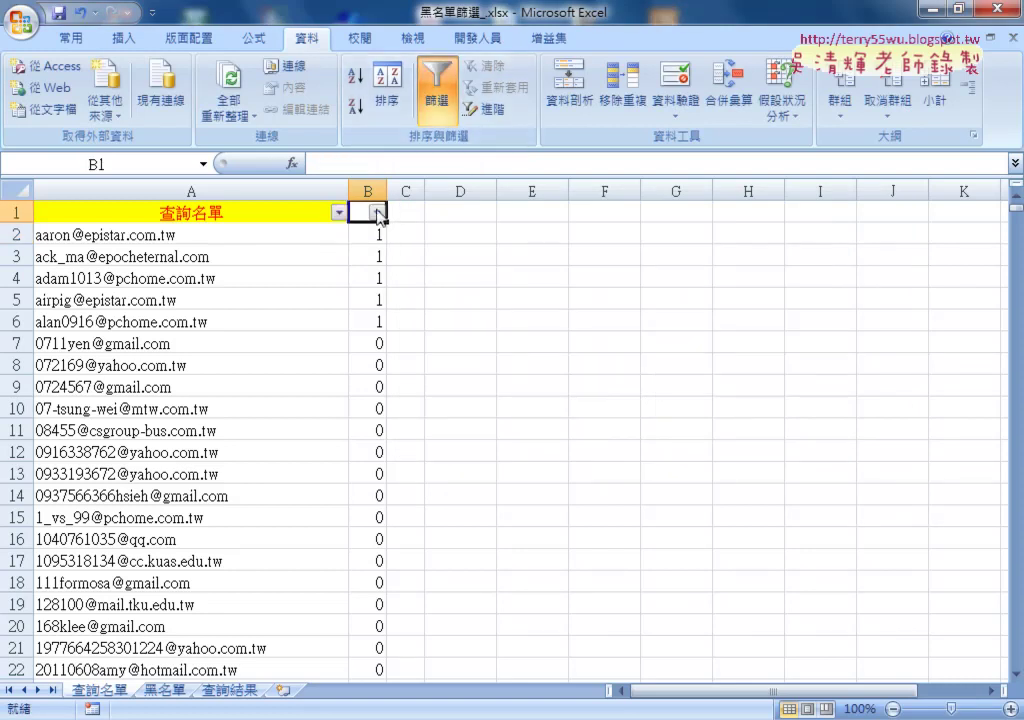
- Refilter column B to 1, select filtered emails A2:A971, and return to 查詢結果
click(376, 212)
click(217, 380)
click(218, 407)
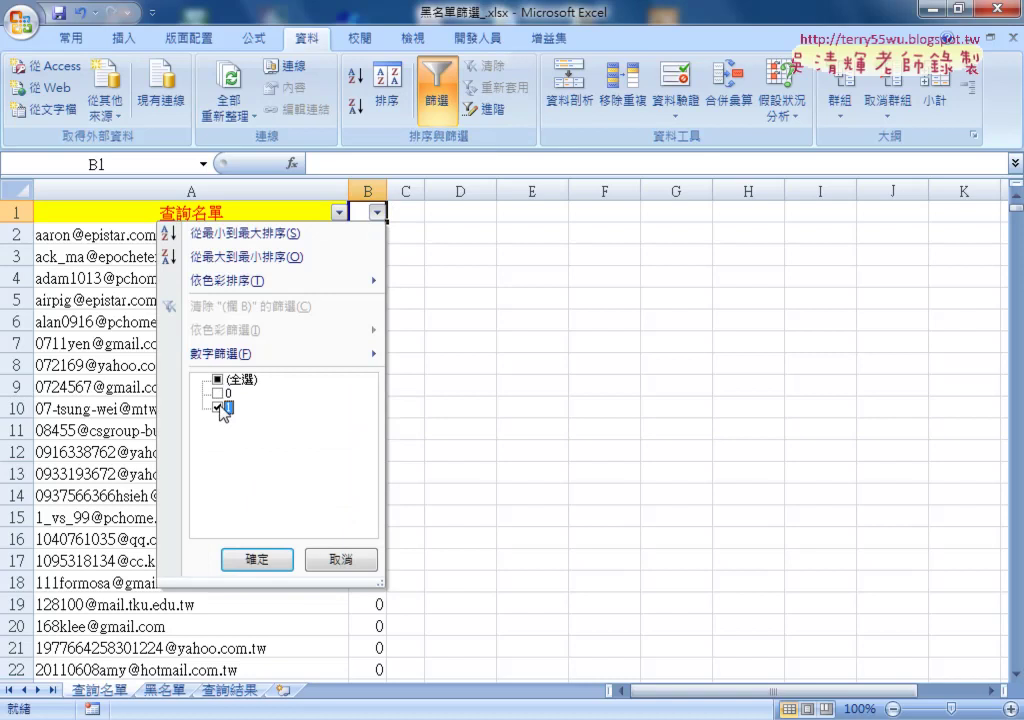
click(258, 559)
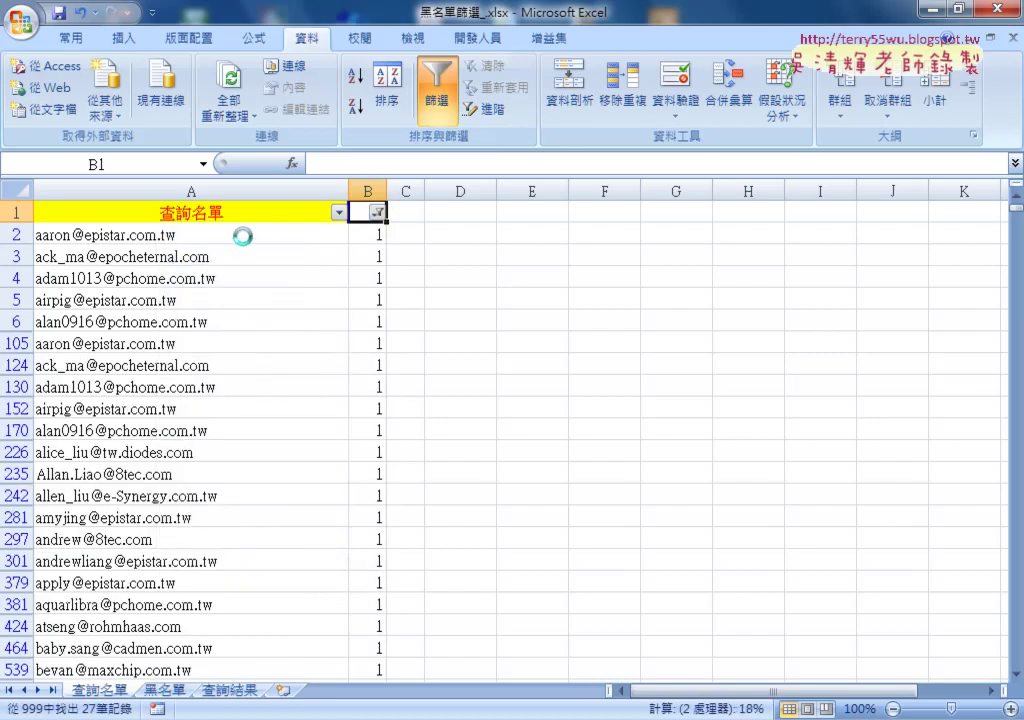
click(236, 234)
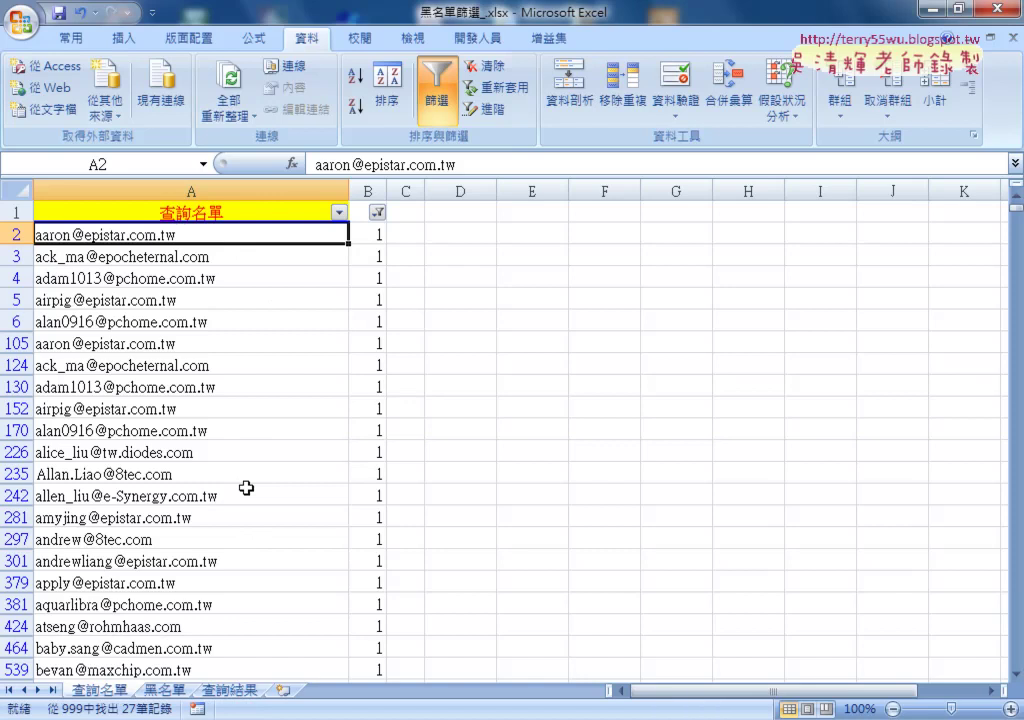
key(ctrl+shift+Down)
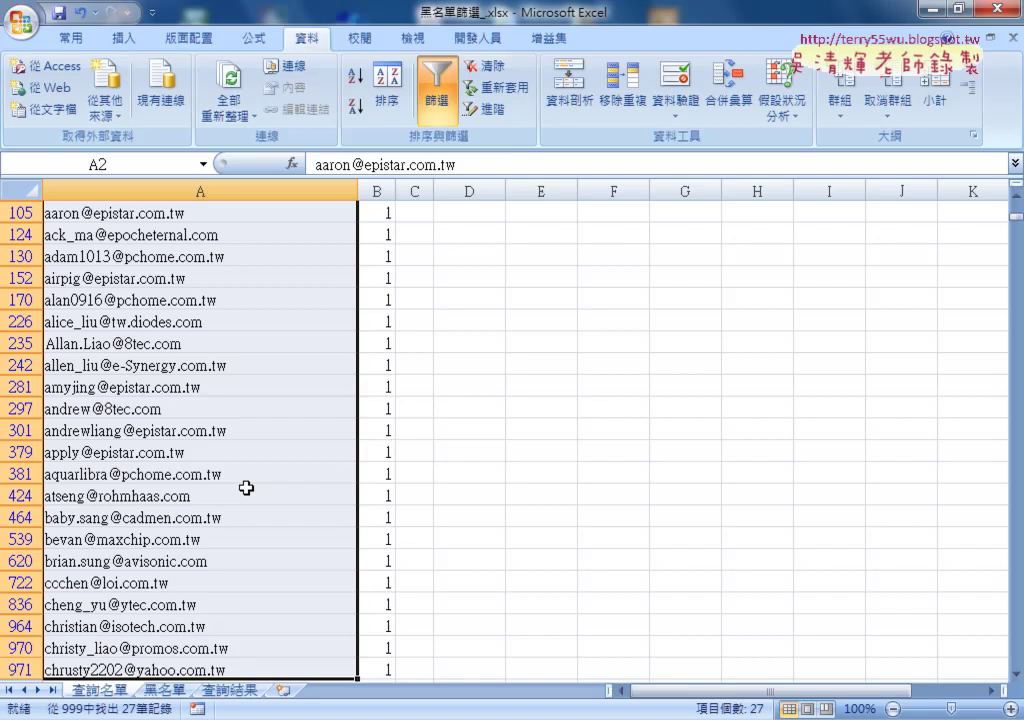
click(229, 690)
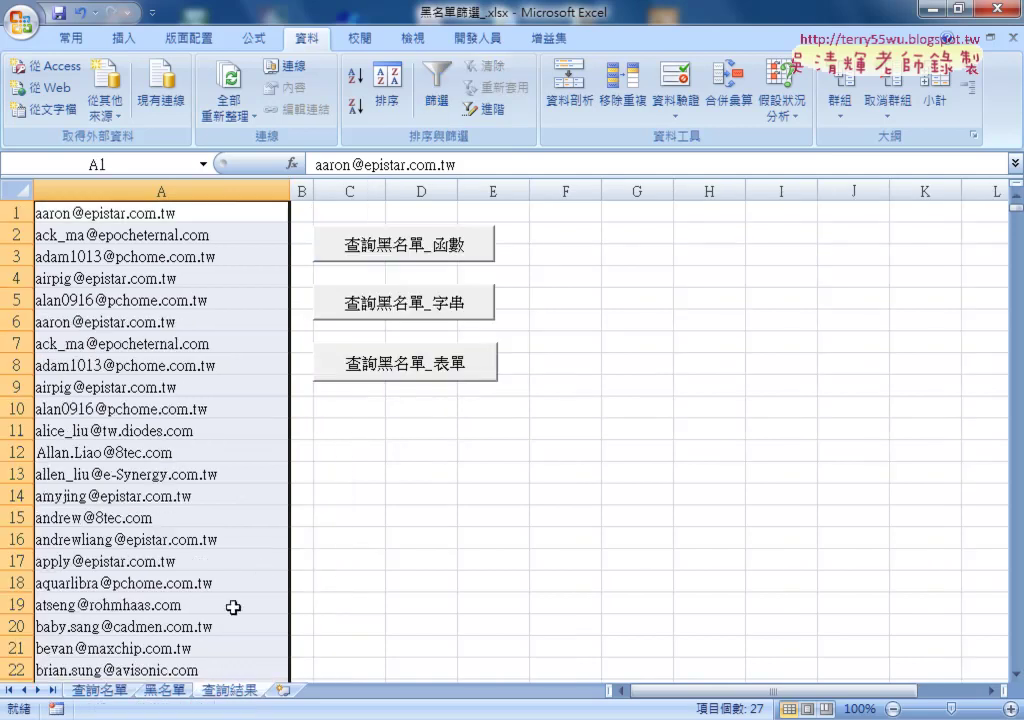